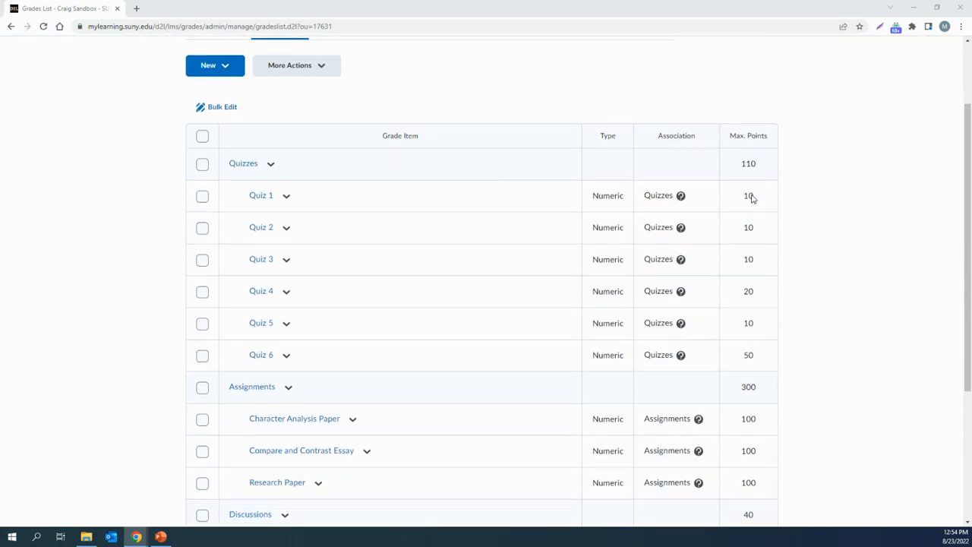
# Review the maximum points of every grade item and category, including the Final Calculated Grade.
pyautogui.scroll(-3, 769, 319)
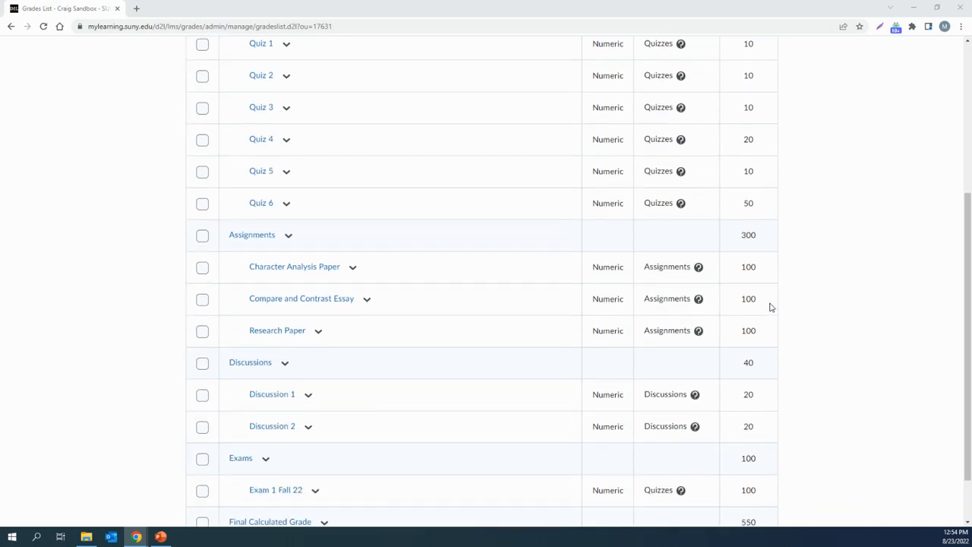
pyautogui.scroll(-2, 763, 362)
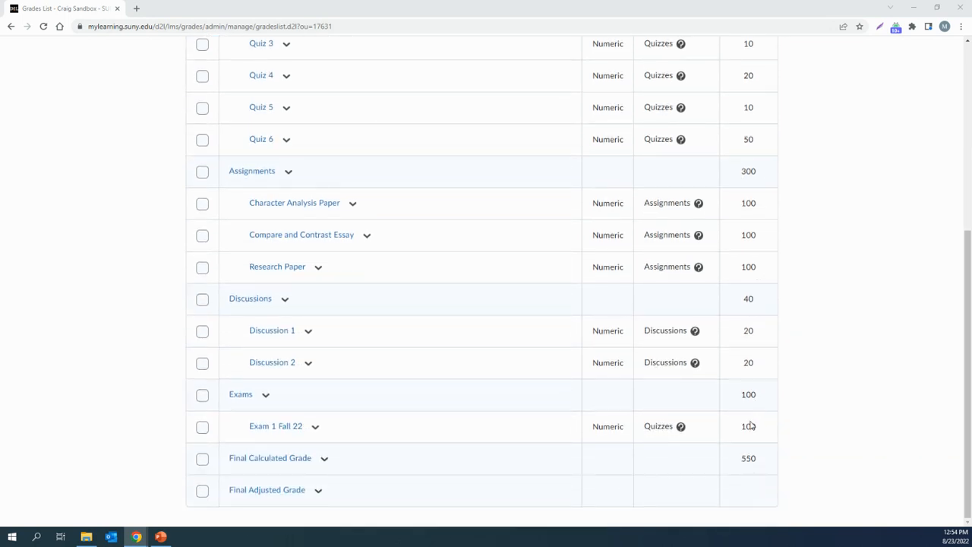
pyautogui.doubleClick(741, 461)
pyautogui.click(828, 462)
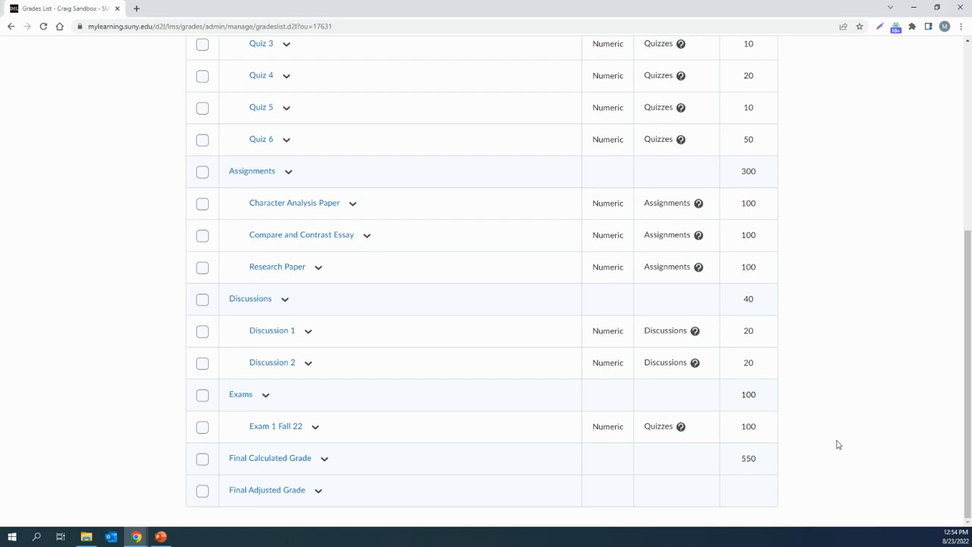
pyautogui.scroll(5, 861, 425)
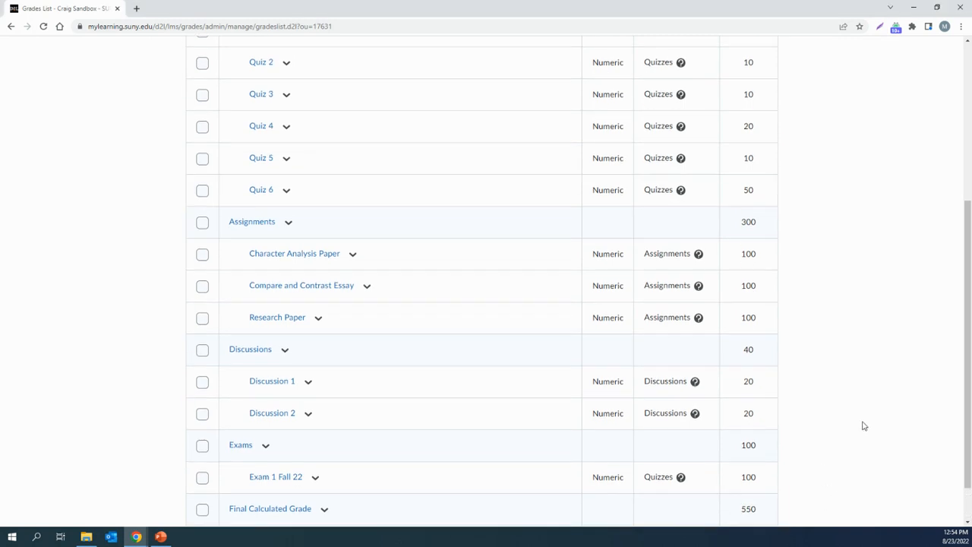
pyautogui.scroll(1, 856, 432)
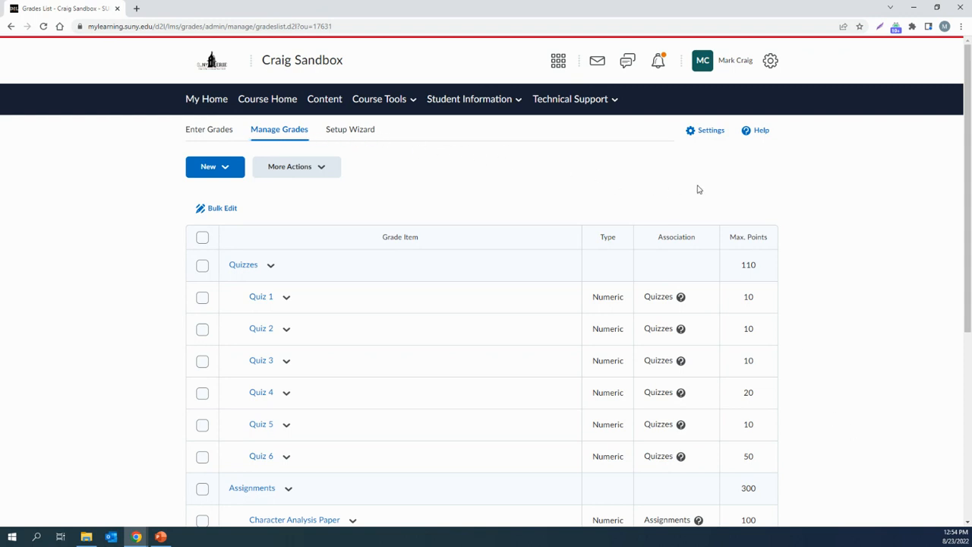
# Change the gradebook's grading system to Weighted in the calculation options, save it, and return to the grades list.
pyautogui.click(706, 135)
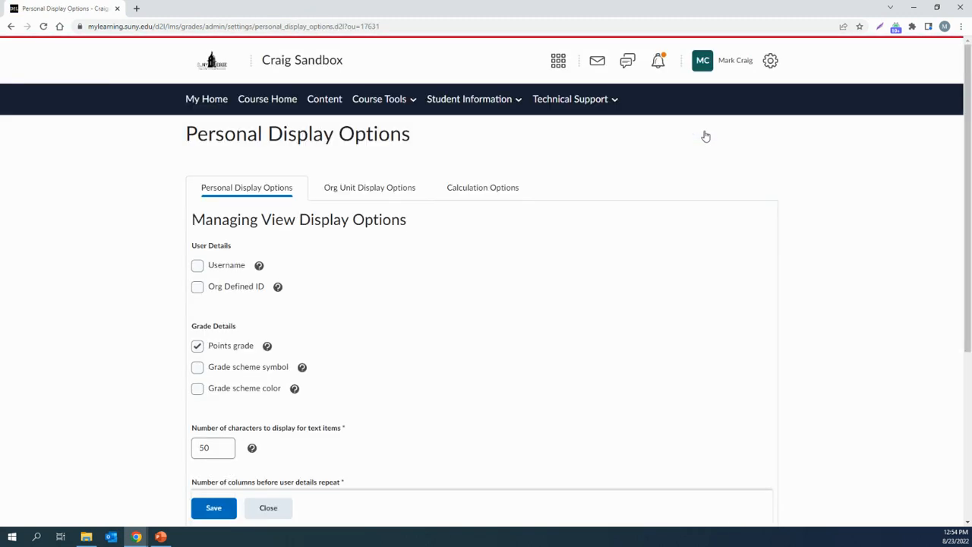
pyautogui.click(491, 191)
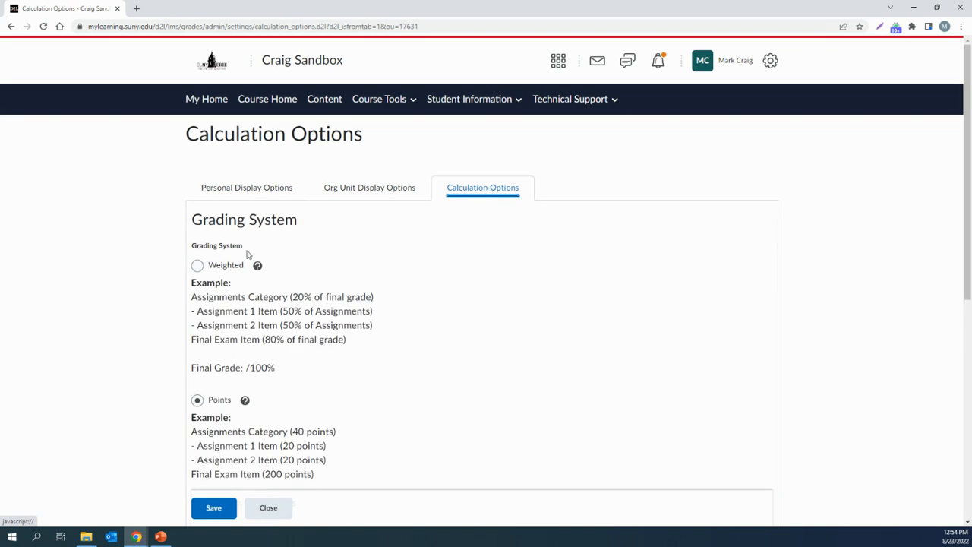
pyautogui.click(197, 266)
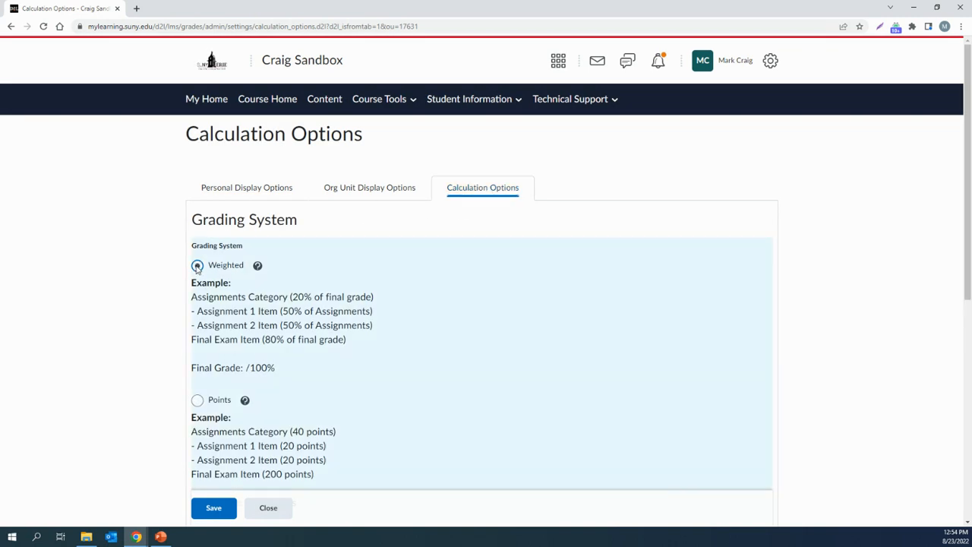
pyautogui.click(225, 515)
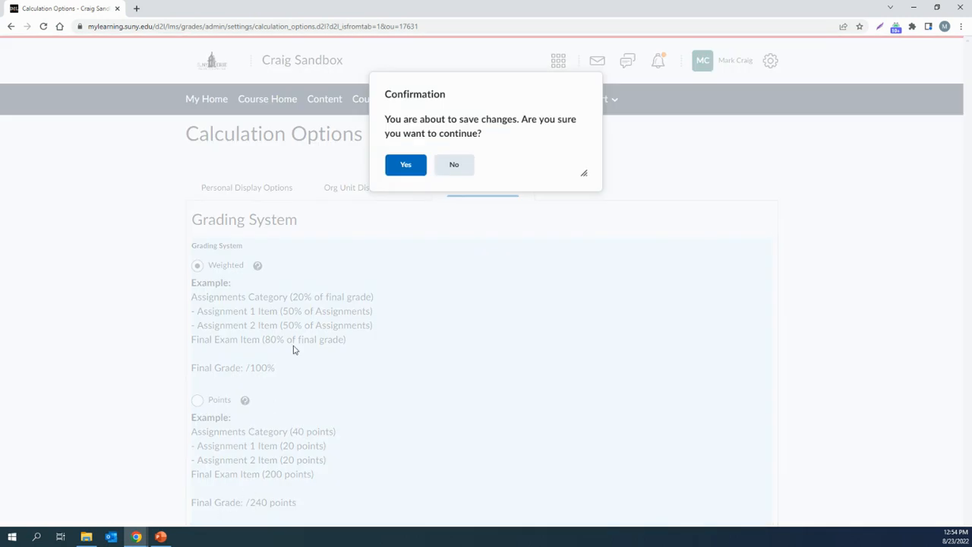
pyautogui.click(414, 167)
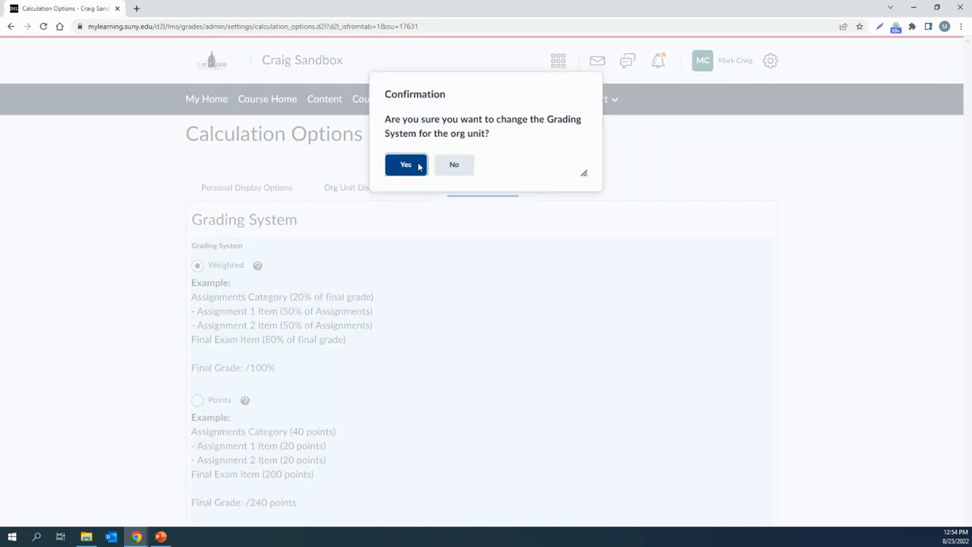
pyautogui.click(418, 156)
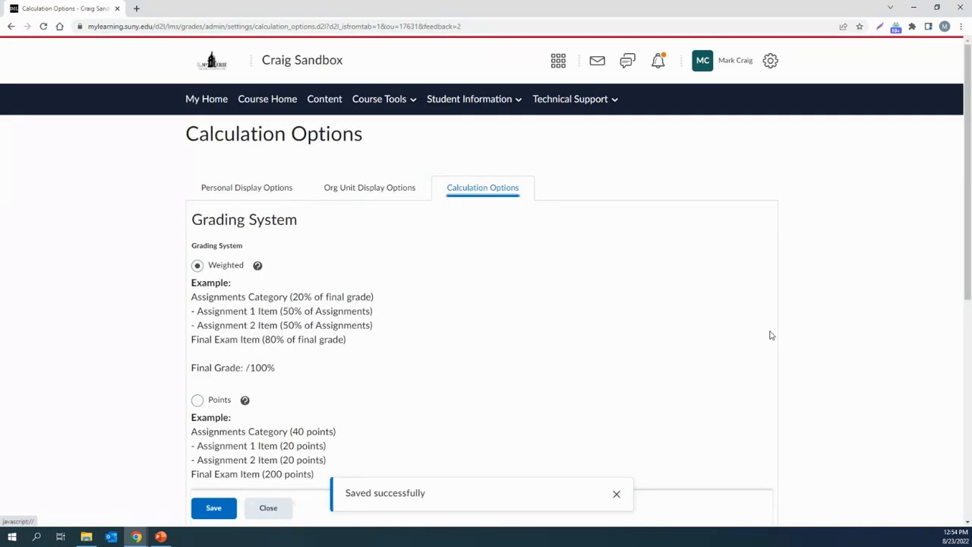
pyautogui.click(274, 509)
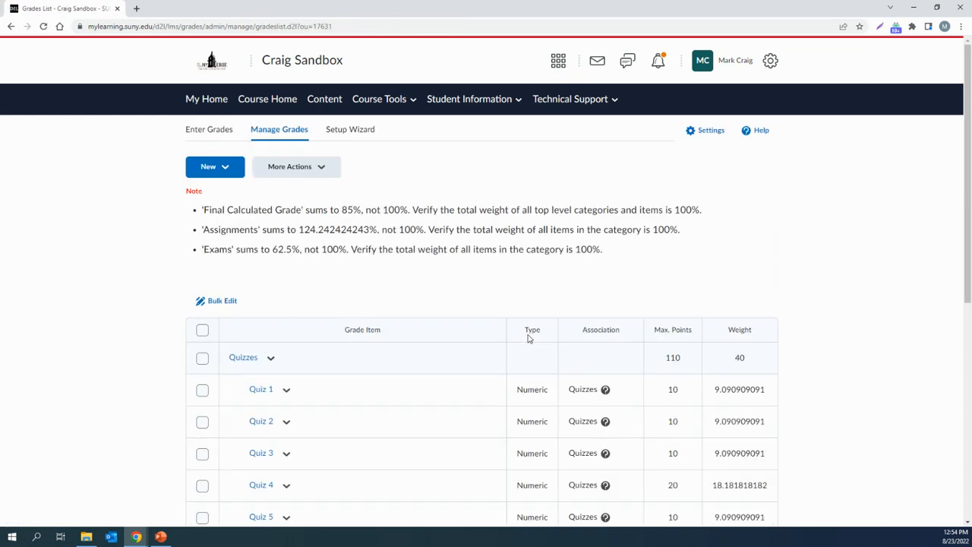
# Set the Quizzes category's weight to 30 and save the category.
pyautogui.scroll(-2, 503, 296)
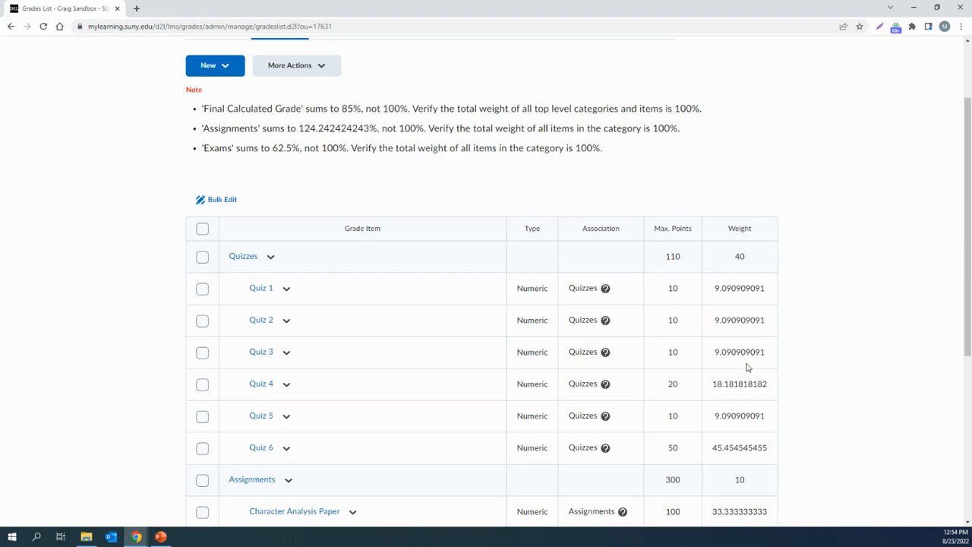
pyautogui.scroll(-4, 747, 368)
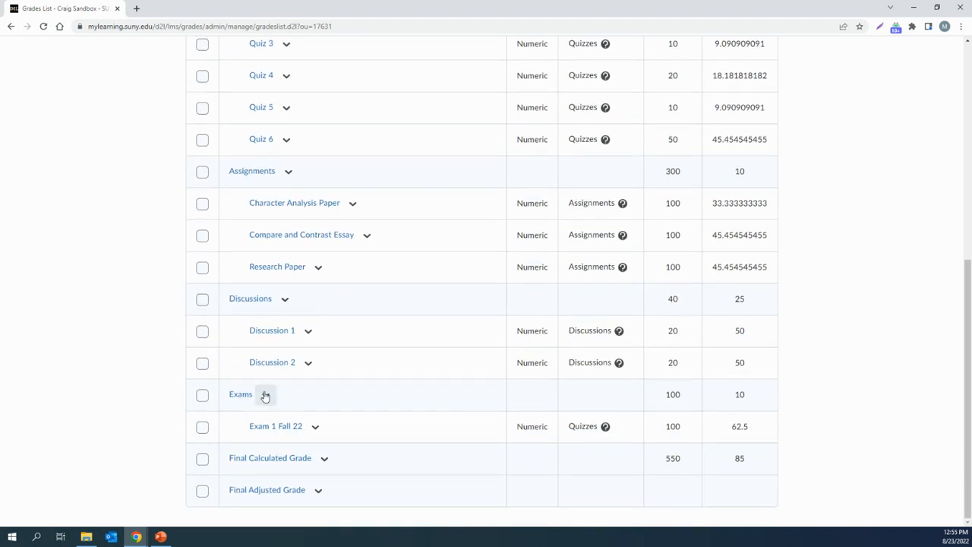
pyautogui.scroll(1, 326, 216)
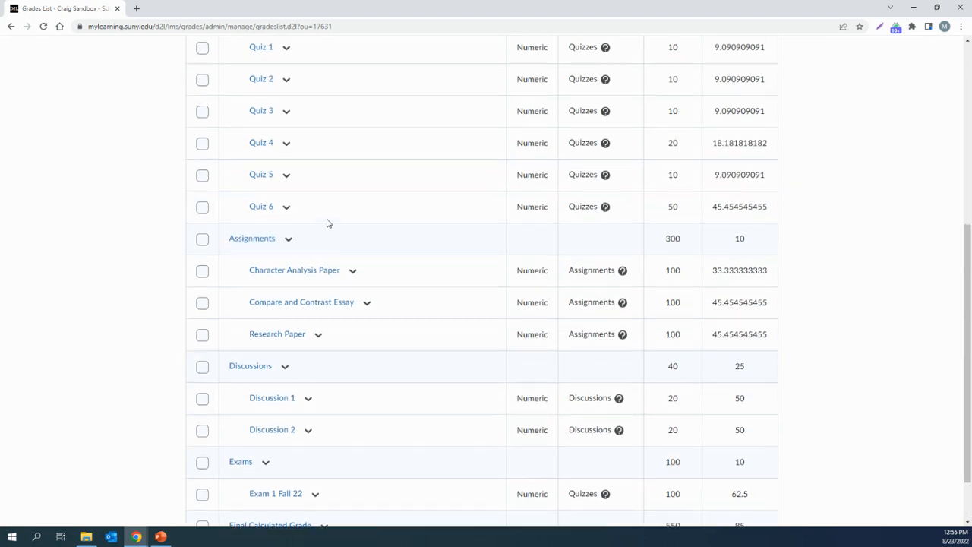
pyautogui.scroll(2, 328, 227)
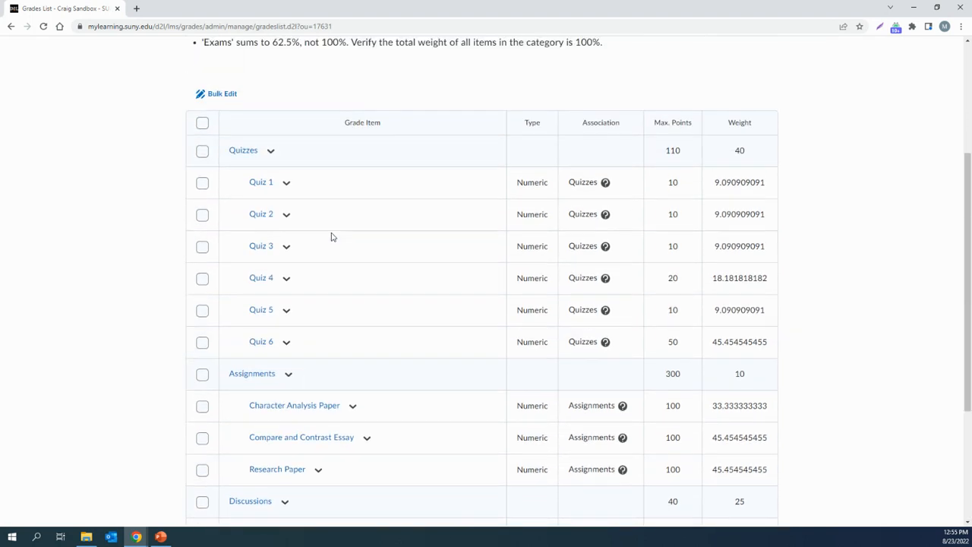
pyautogui.click(272, 154)
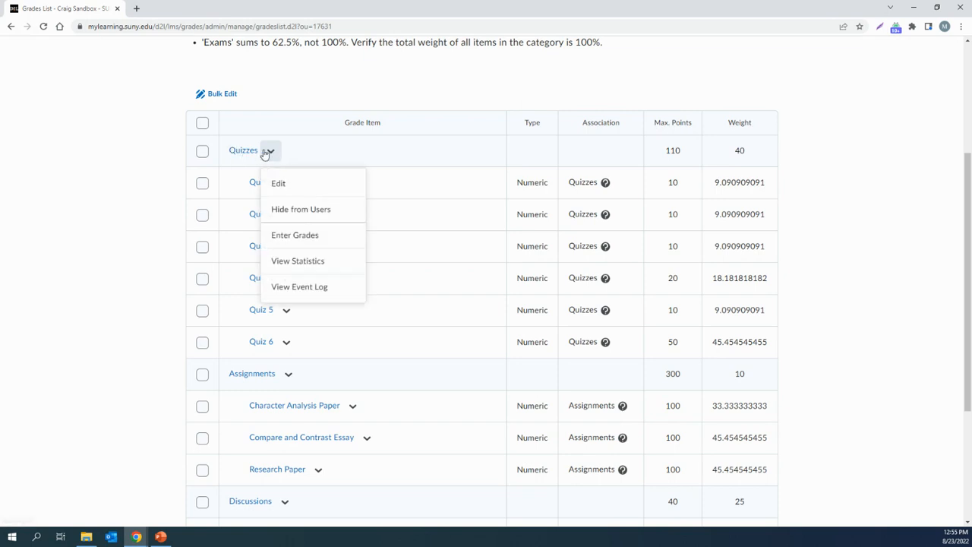
pyautogui.click(307, 190)
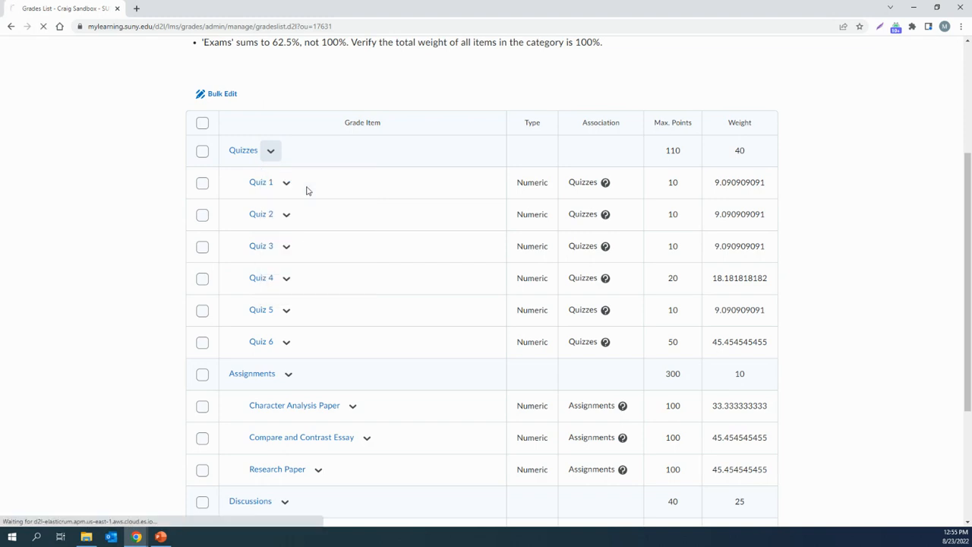
pyautogui.moveTo(218, 425); pyautogui.dragTo(156, 432)
pyautogui.write('30')
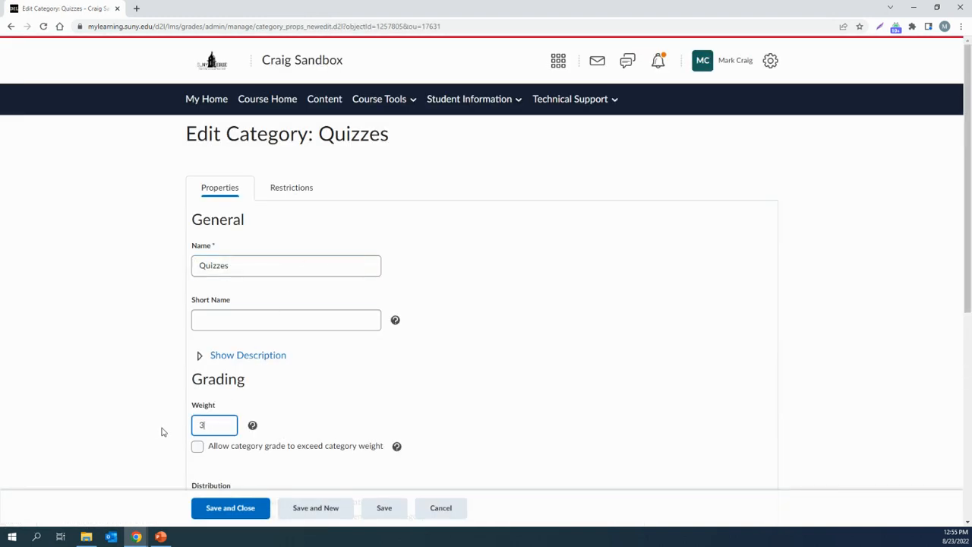
pyautogui.click(254, 514)
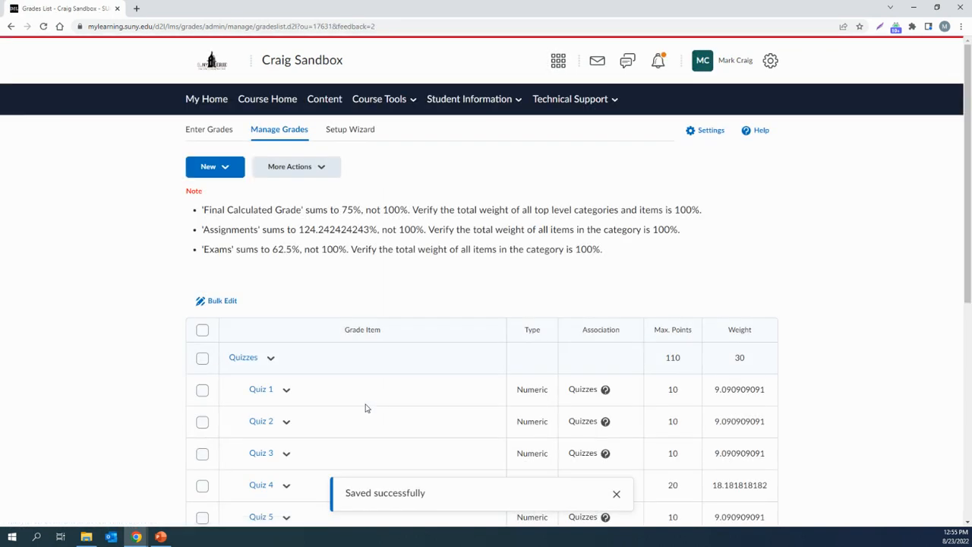
# Open the Quizzes, Assignments, Discussions and Exams categories together for bulk editing.
pyautogui.scroll(-3, 323, 324)
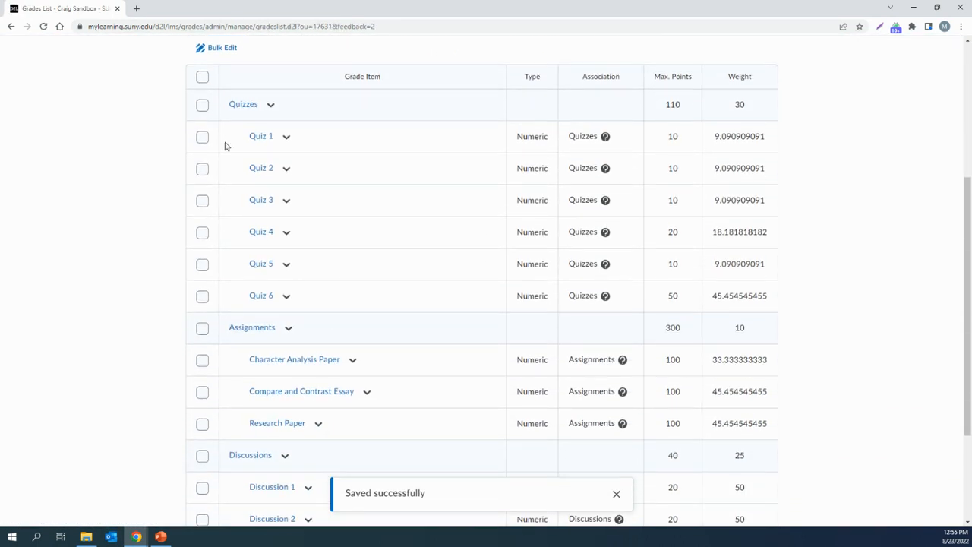
pyautogui.click(202, 106)
pyautogui.click(202, 328)
pyautogui.click(202, 456)
pyautogui.scroll(-2, 235, 357)
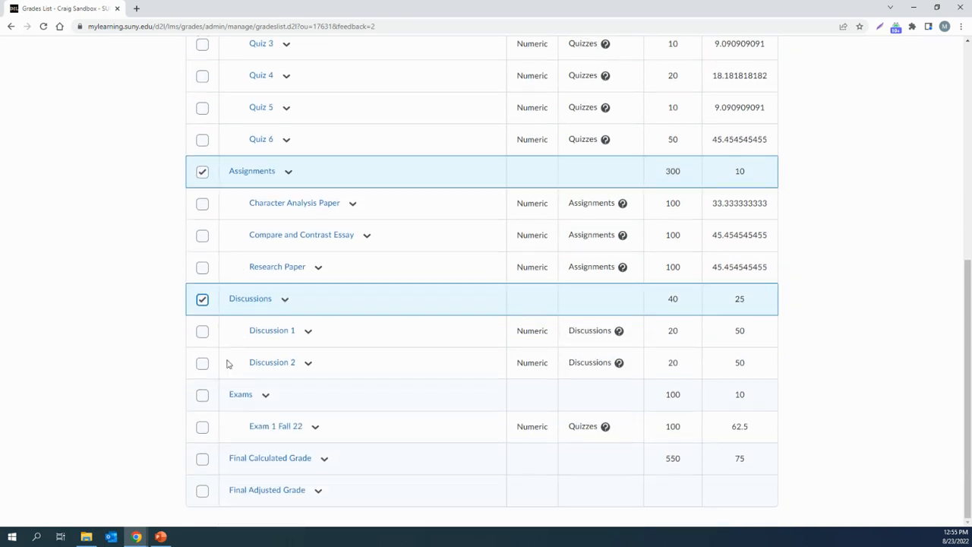
pyautogui.click(202, 395)
pyautogui.scroll(4, 270, 368)
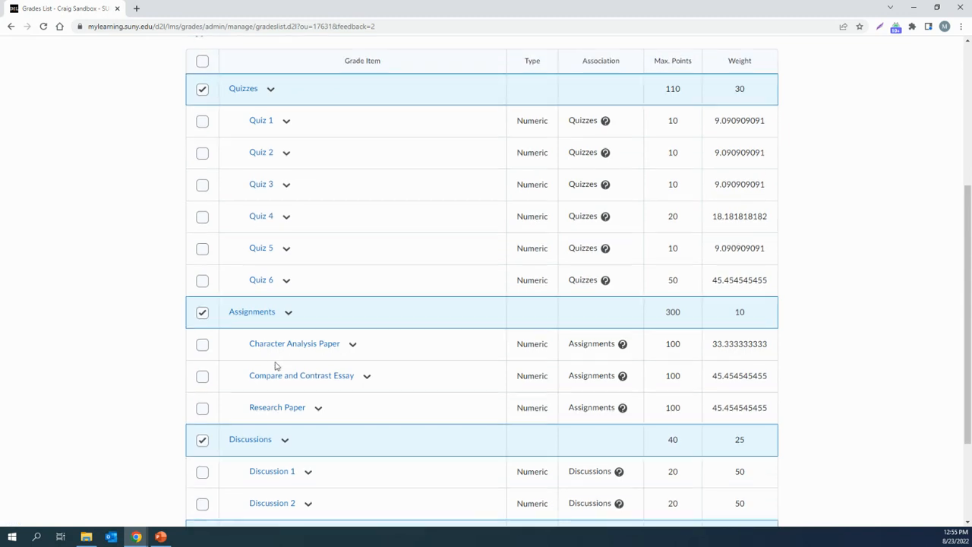
pyautogui.click(229, 146)
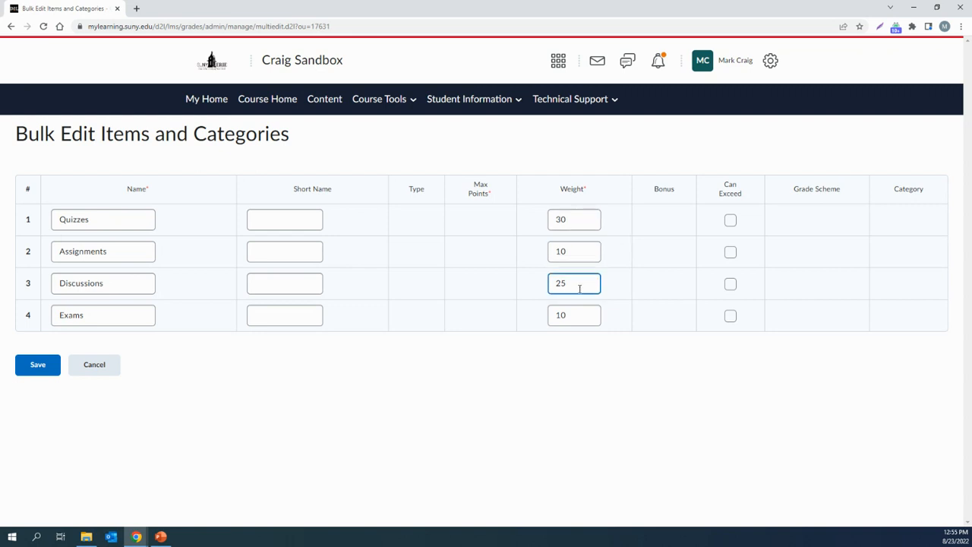
# Set the category weights to 25 for Exams, 10 for Discussions and 35 for Assignments, and save them.
pyautogui.moveTo(585, 316); pyautogui.dragTo(498, 310)
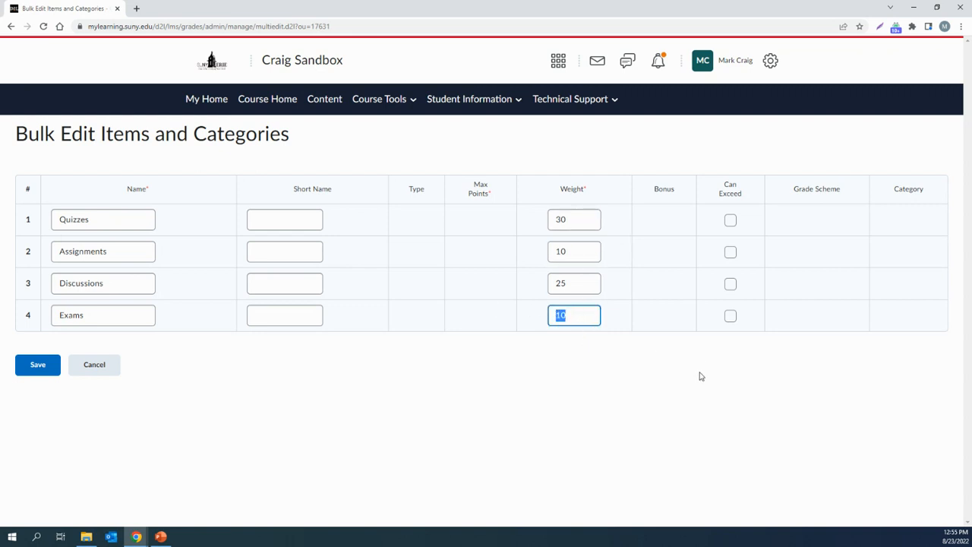
pyautogui.write('25')
pyautogui.moveTo(594, 275); pyautogui.dragTo(498, 279)
pyautogui.write('10')
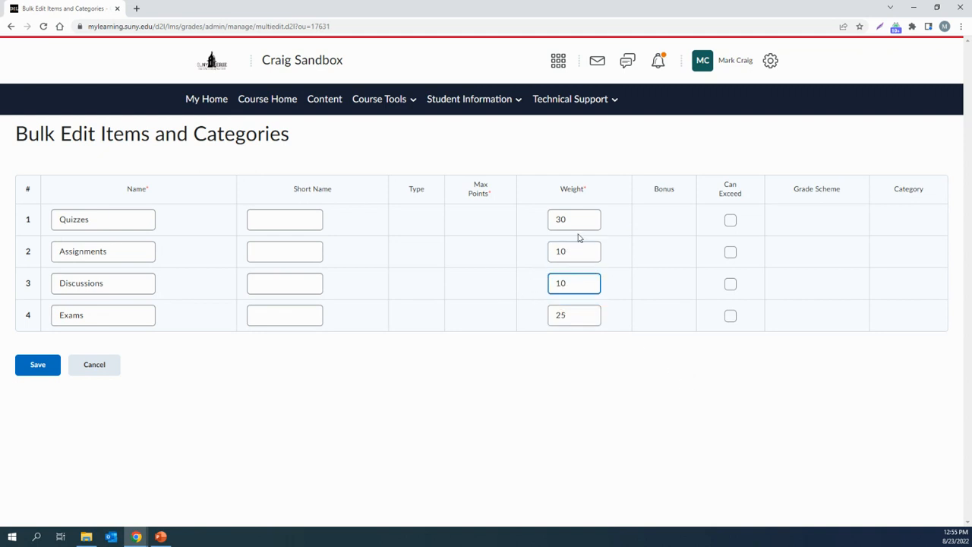
pyautogui.moveTo(578, 218); pyautogui.dragTo(547, 222)
pyautogui.click(569, 256)
pyautogui.moveTo(582, 255); pyautogui.dragTo(535, 256)
pyautogui.write('35')
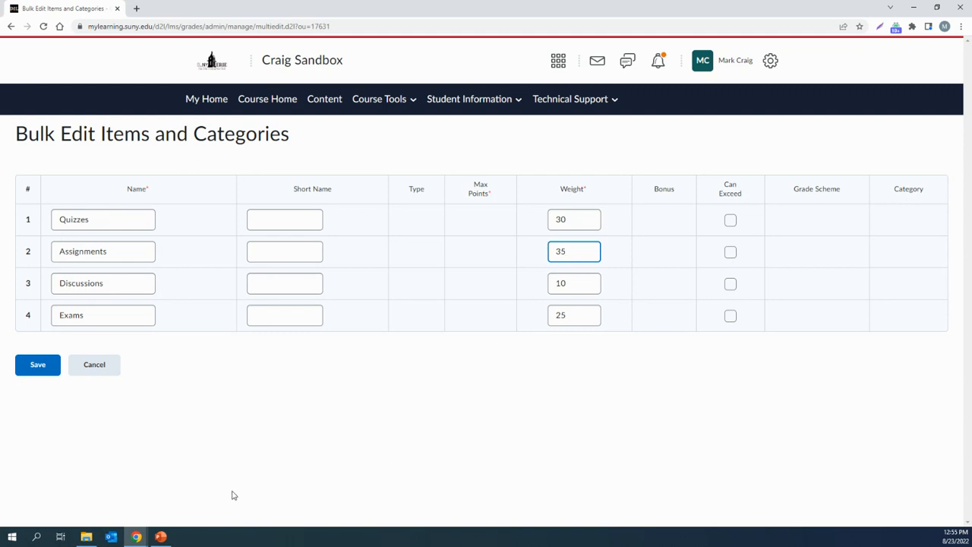
pyautogui.click(35, 364)
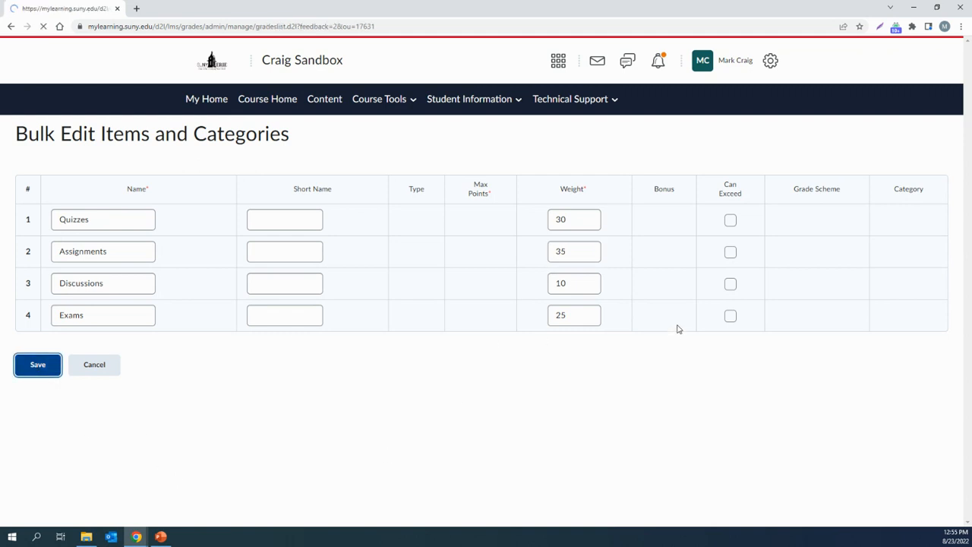
# Examine the final grade's total weight, the item weights within each category, and the notes about category sums.
pyautogui.scroll(-5, 762, 338)
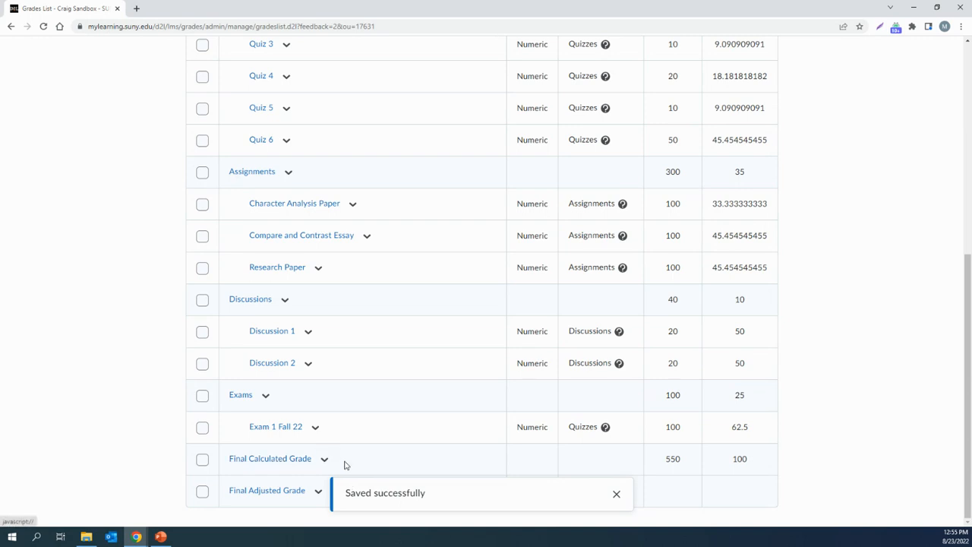
pyautogui.moveTo(753, 464); pyautogui.dragTo(731, 467)
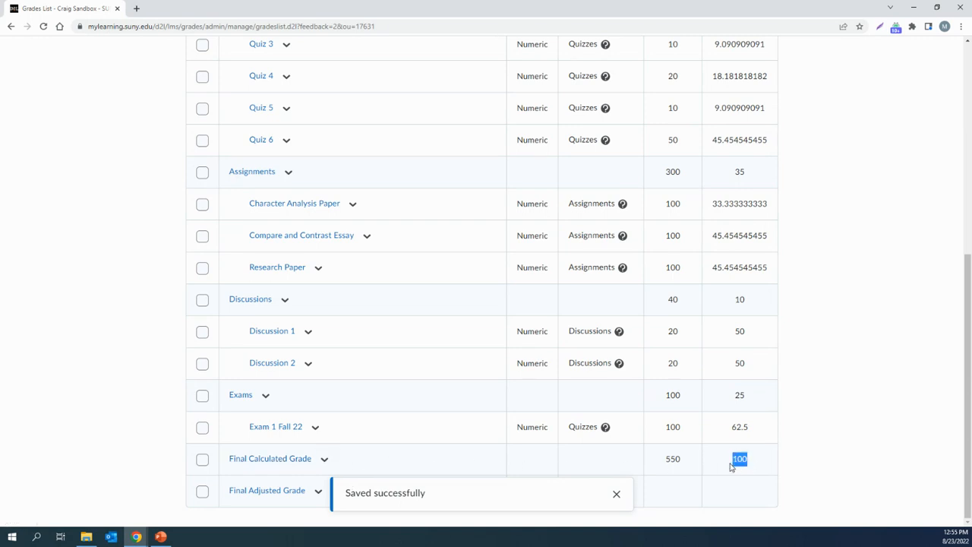
pyautogui.click(840, 454)
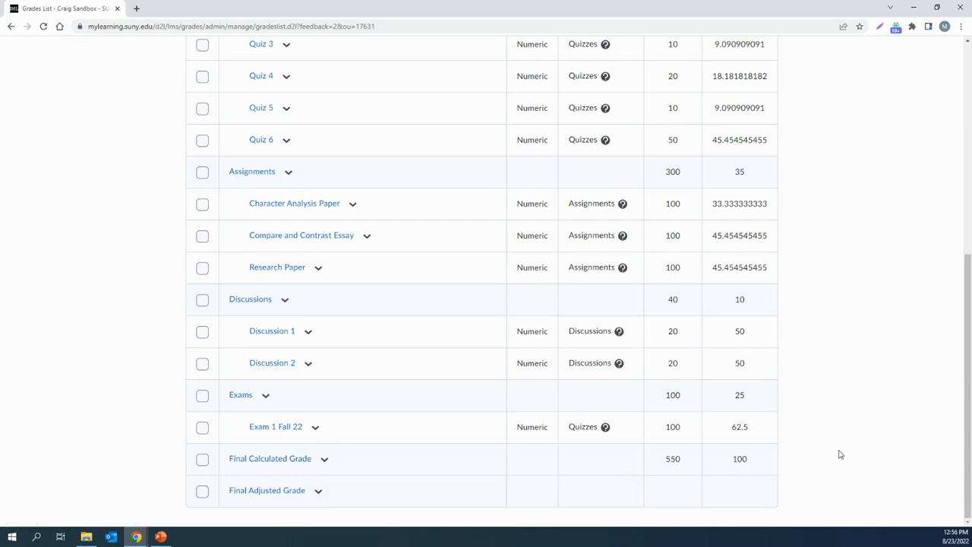
pyautogui.scroll(3, 840, 454)
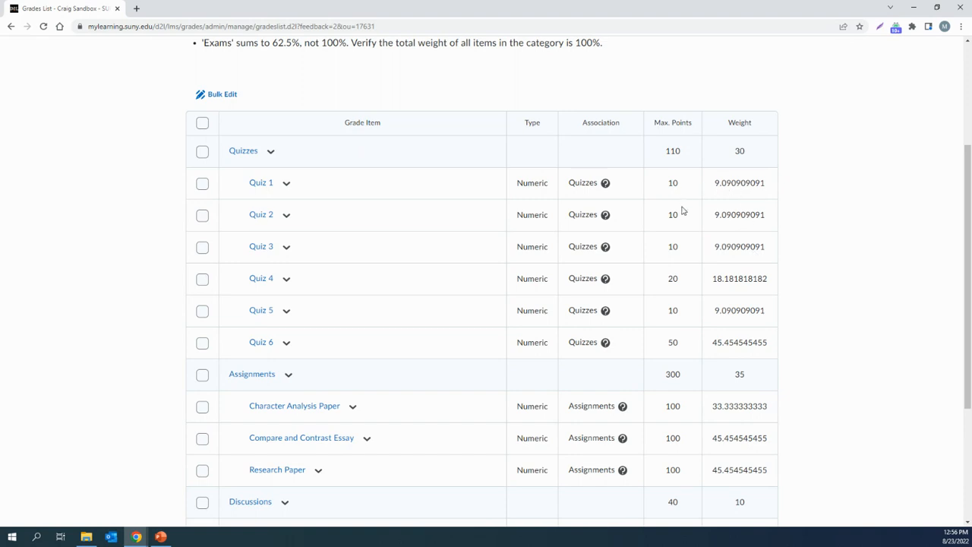
pyautogui.scroll(-2, 729, 258)
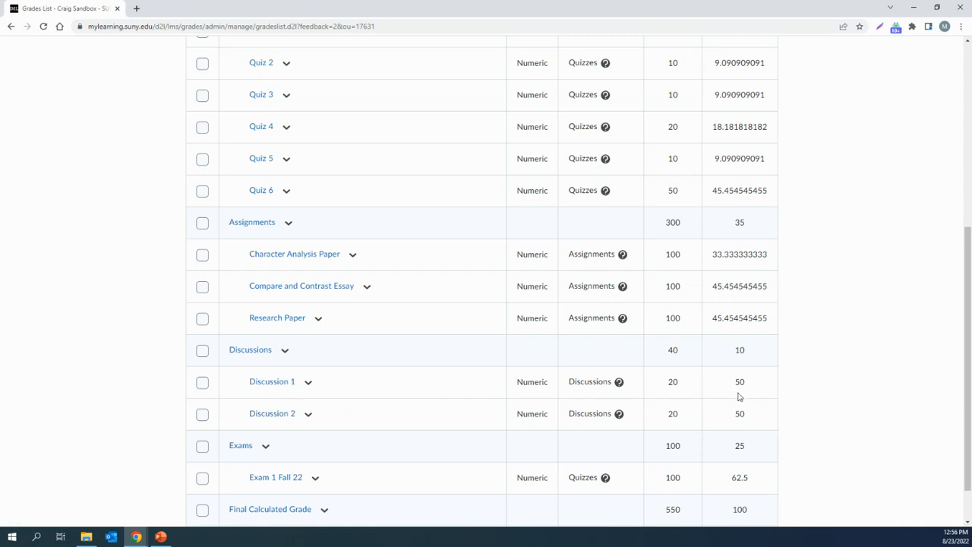
pyautogui.moveTo(756, 355); pyautogui.dragTo(736, 357)
pyautogui.click(749, 420)
pyautogui.moveTo(746, 417)
pyautogui.mouseDown()
pyautogui.moveTo(723, 382)
pyautogui.moveTo(740, 379)
pyautogui.moveTo(746, 415)
pyautogui.mouseUp()
pyautogui.scroll(4, 723, 306)
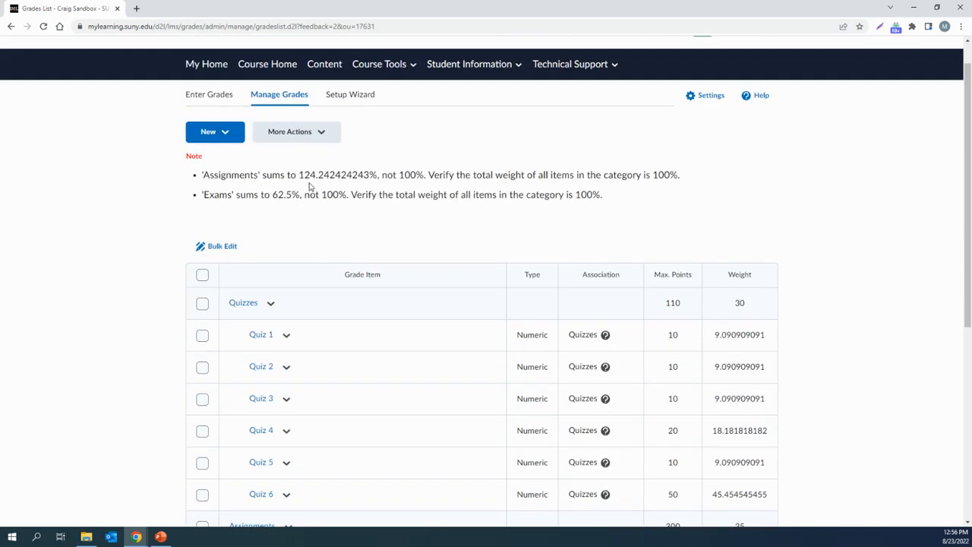
pyautogui.scroll(-4, 707, 212)
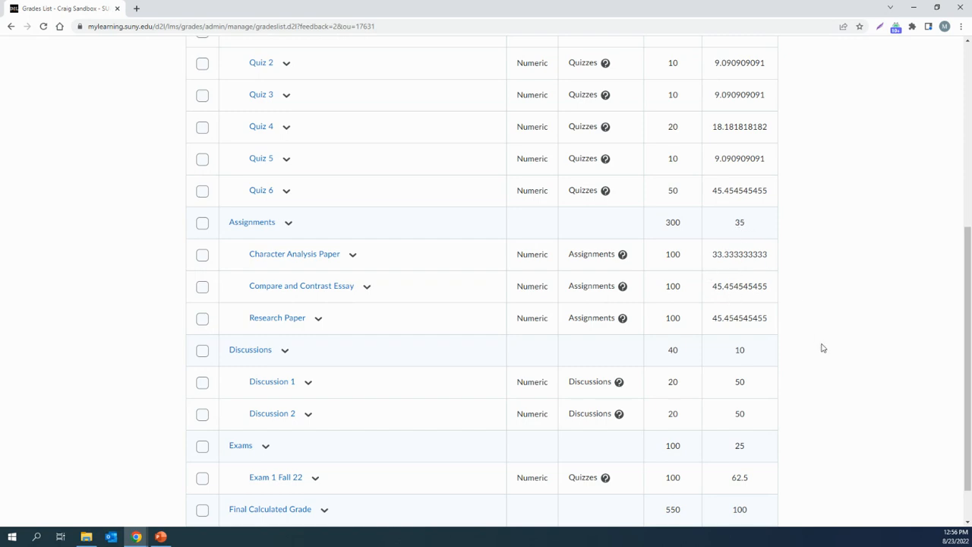
# Open the Quizzes category for editing and set its distribution to spread weight evenly across all items.
pyautogui.scroll(2, 860, 430)
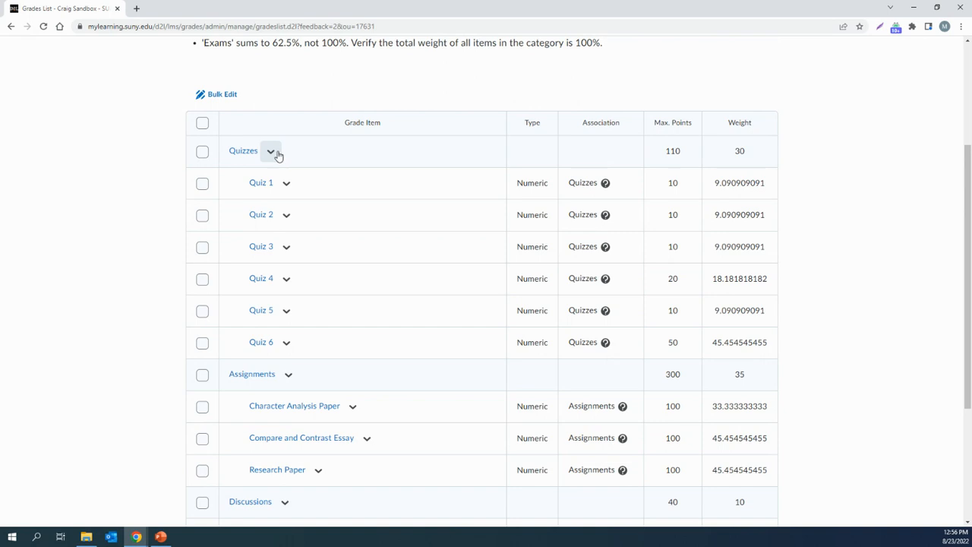
pyautogui.click(273, 153)
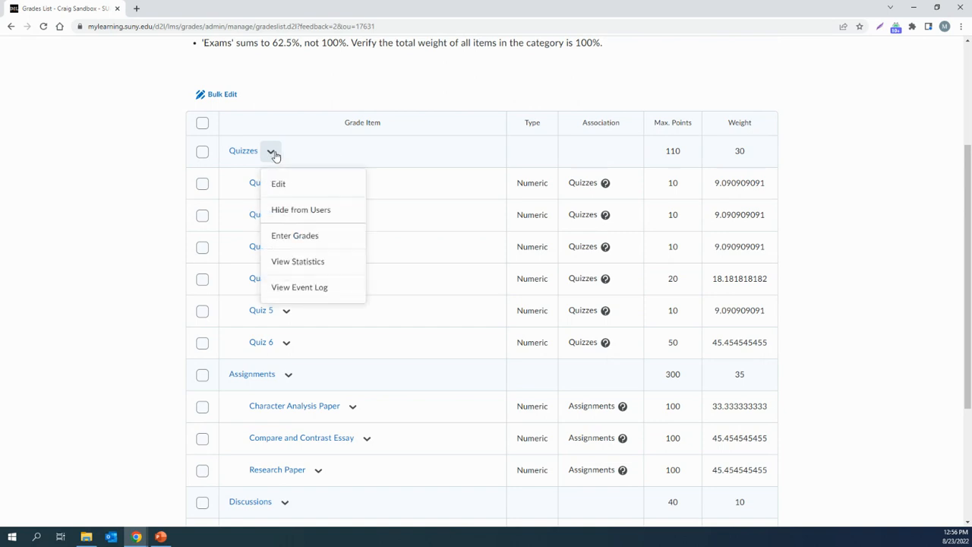
pyautogui.click(283, 186)
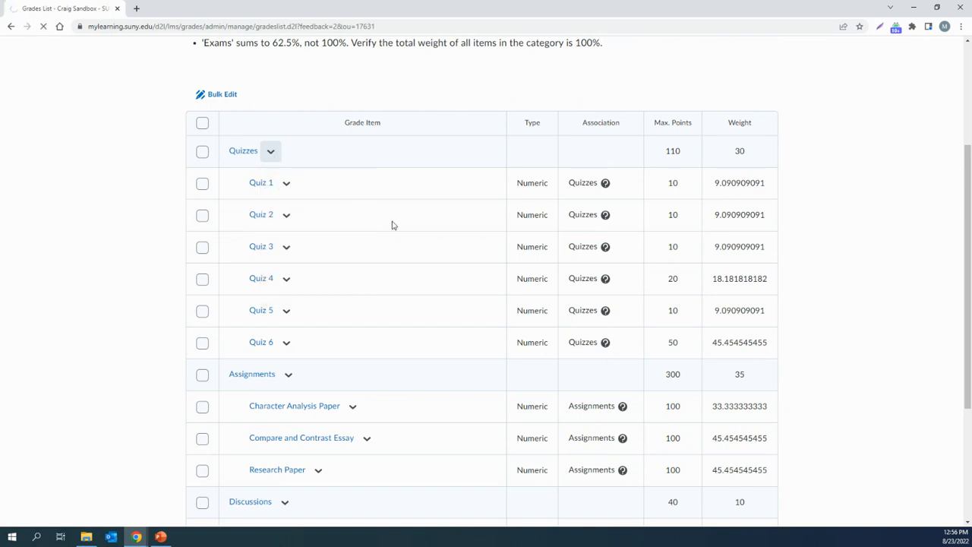
pyautogui.click(218, 426)
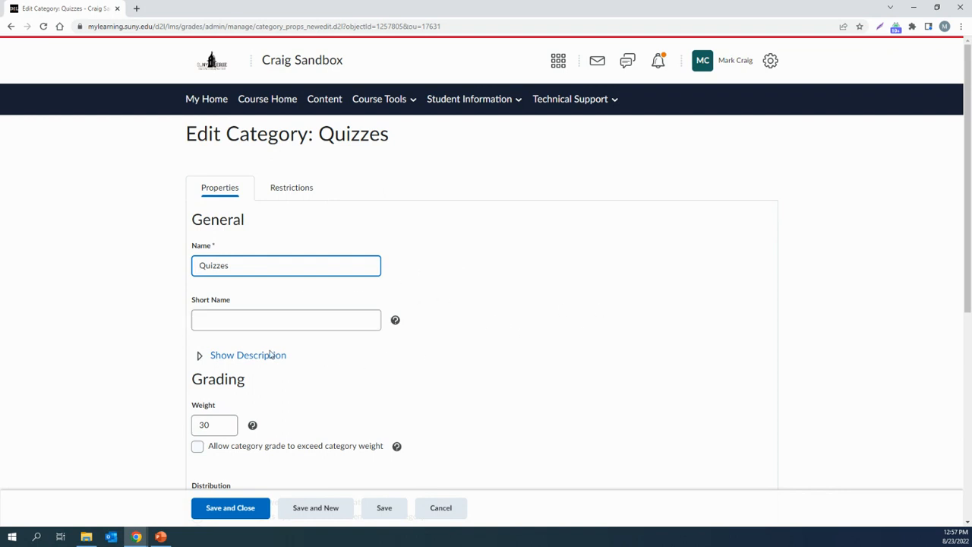
pyautogui.scroll(-3, 279, 347)
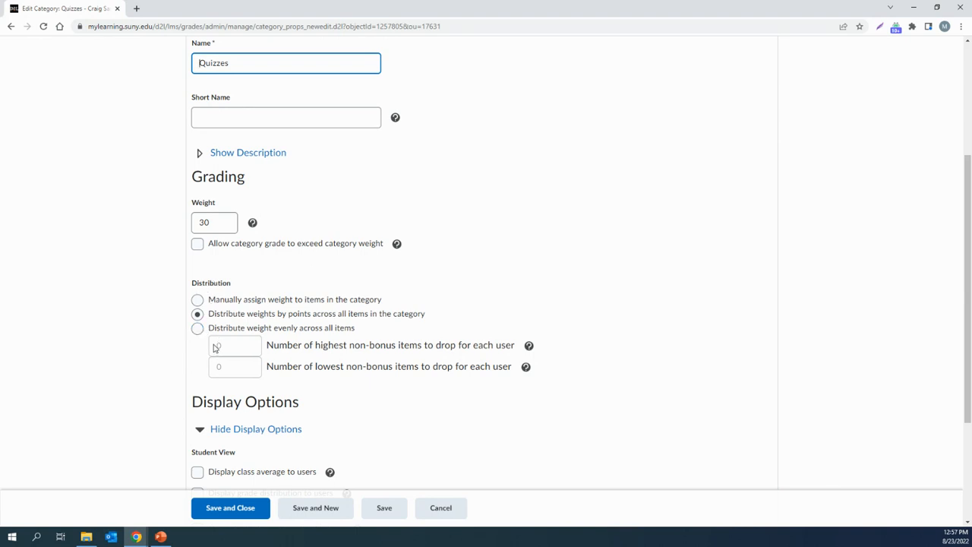
pyautogui.click(197, 301)
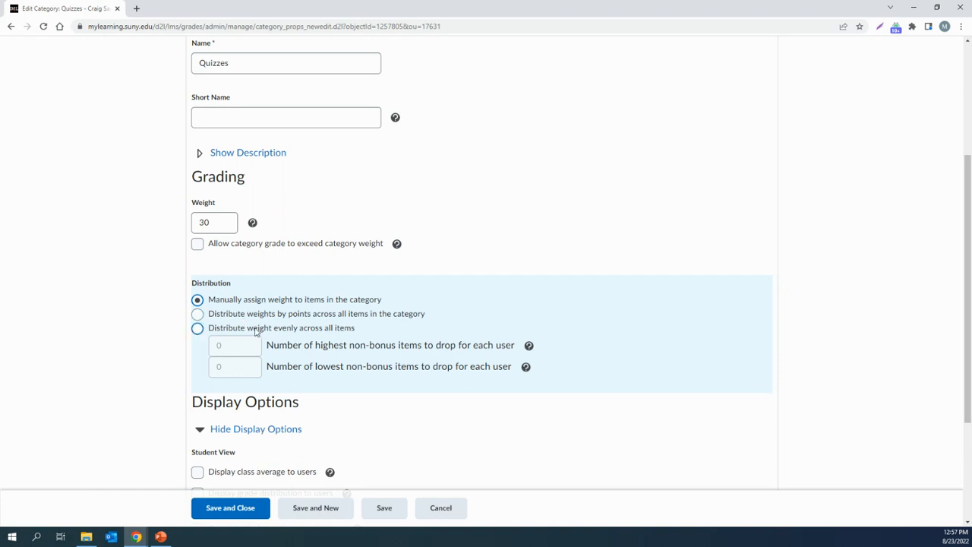
pyautogui.click(197, 329)
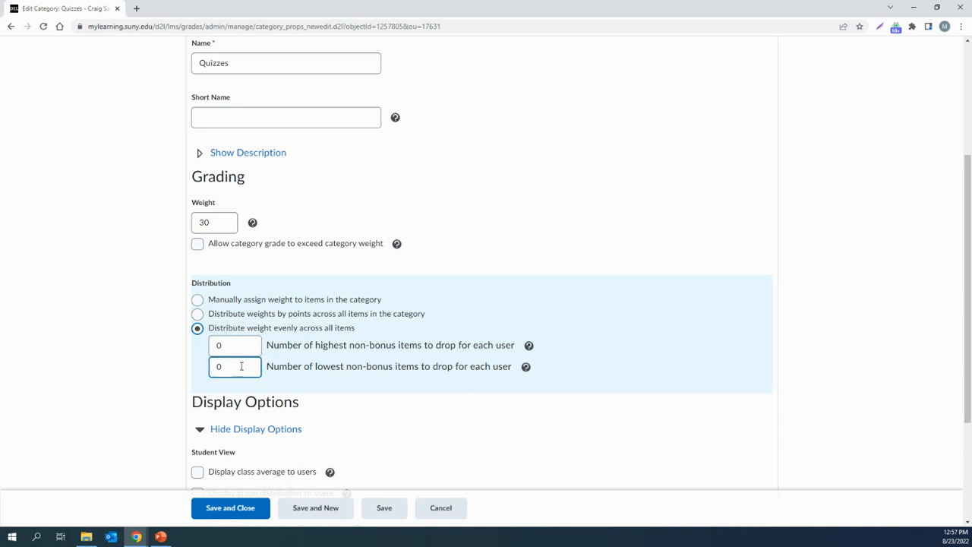
# Try dropping 1 highest and 1 lowest non-bonus quiz item per user, and reset both numbers to 0.
pyautogui.doubleClick(225, 345)
pyautogui.write('1')
pyautogui.press('Tab')
pyautogui.write('1')
pyautogui.doubleClick(221, 347)
pyautogui.write('0')
pyautogui.press('Tab')
pyautogui.press('BackSpace')
pyautogui.write('0')
# Save the Quizzes category and compare the individual quiz weights with the category weight in the grades list.
pyautogui.click(237, 511)
pyautogui.click(235, 510)
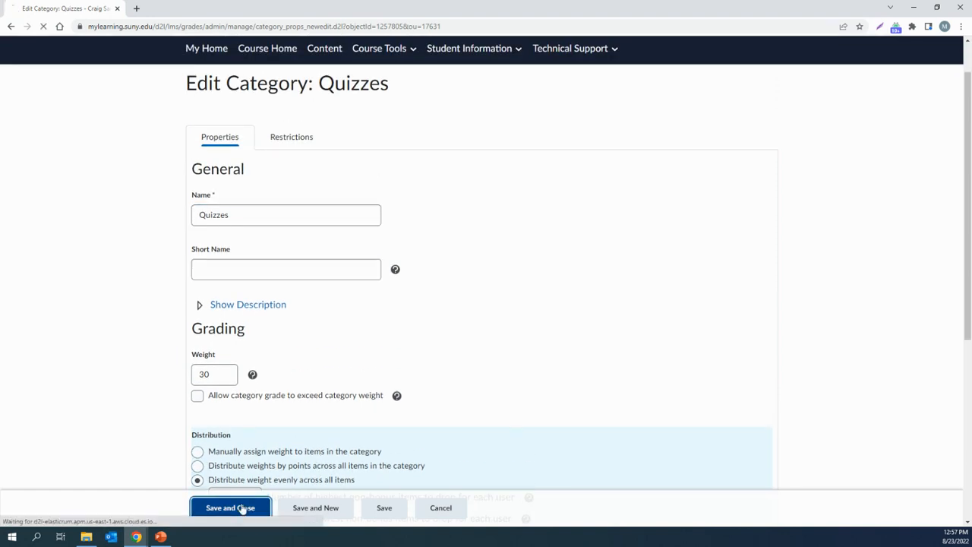
pyautogui.scroll(-2, 780, 281)
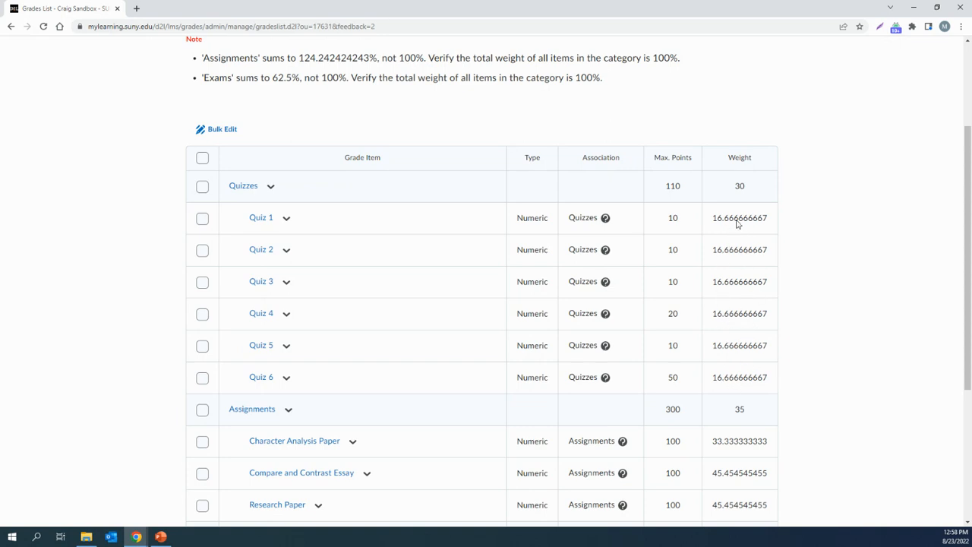
pyautogui.doubleClick(742, 187)
pyautogui.click(792, 286)
# Set the Quizzes category to distribute weights by points across all items, save it and review the quiz weights.
pyautogui.click(270, 195)
pyautogui.click(282, 218)
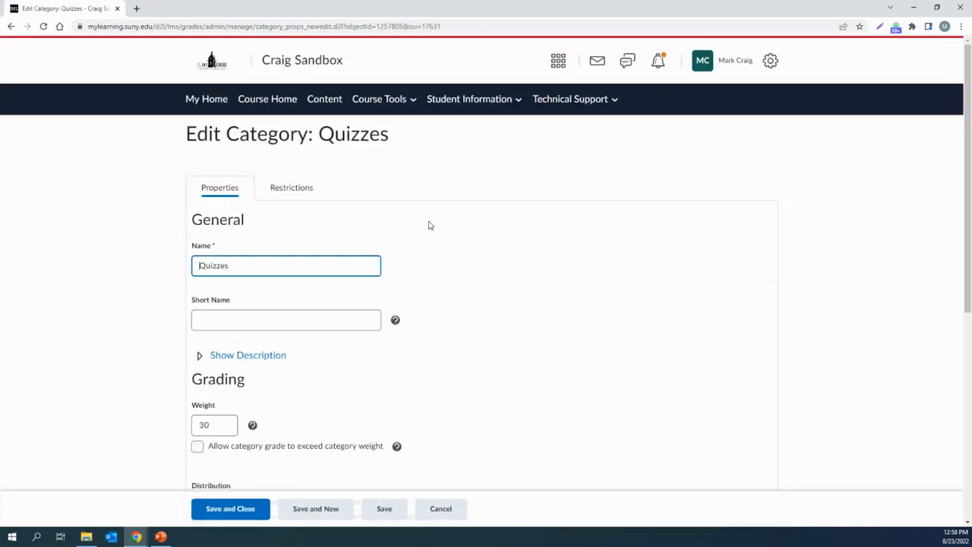
pyautogui.scroll(-2, 413, 250)
pyautogui.click(227, 367)
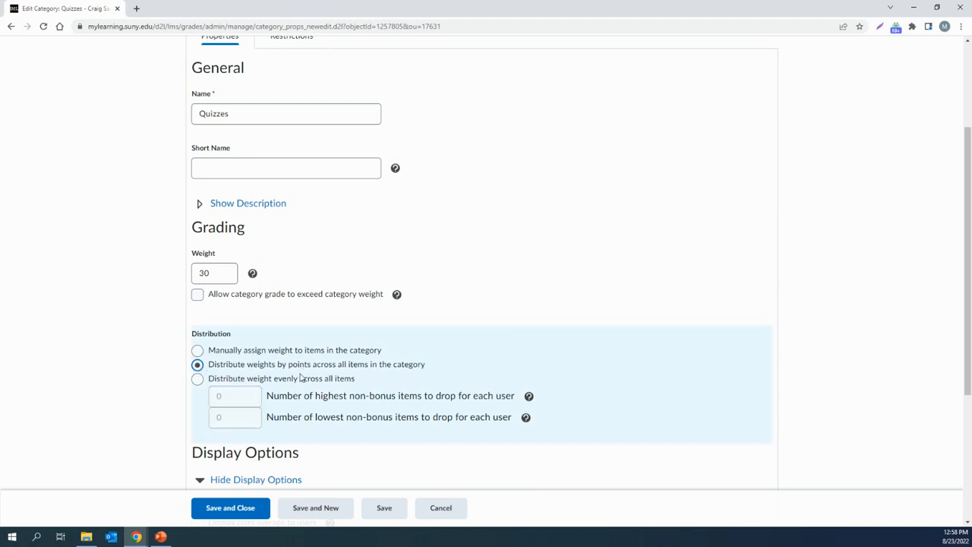
pyautogui.click(259, 507)
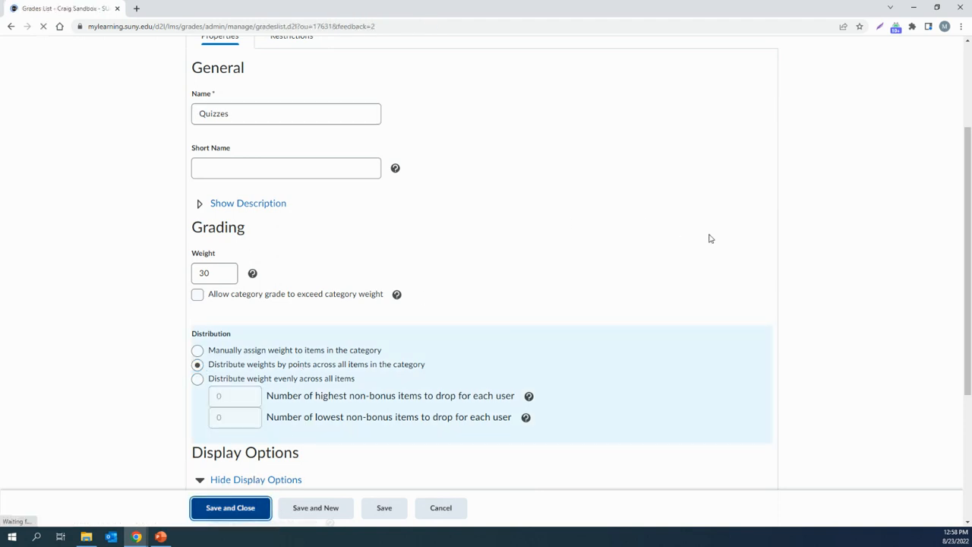
pyautogui.scroll(-2, 794, 247)
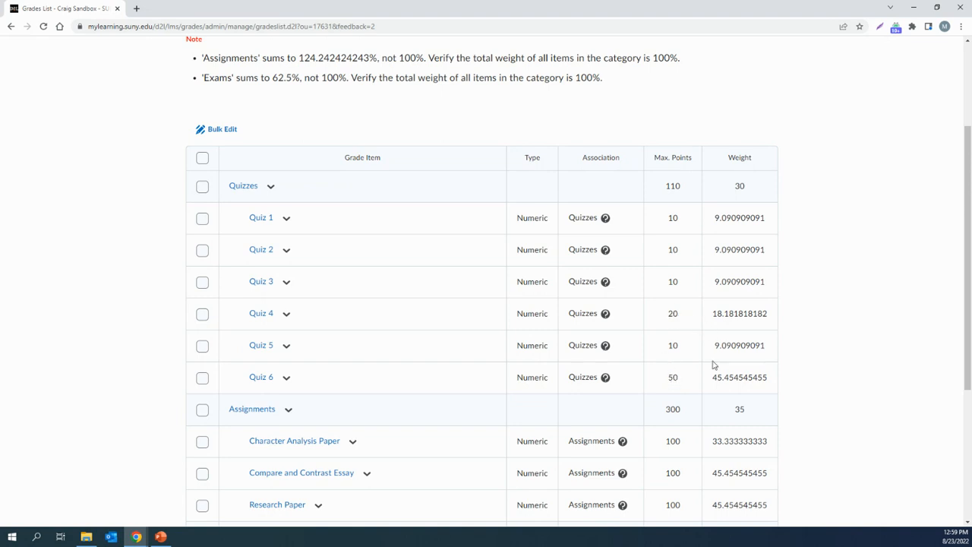
pyautogui.moveTo(713, 384); pyautogui.dragTo(720, 383)
pyautogui.moveTo(714, 317); pyautogui.dragTo(722, 320)
pyautogui.doubleClick(719, 320)
pyautogui.click(729, 326)
# Set the Assignments category to distribute weight evenly across all items, save it and check the assignment weights.
pyautogui.scroll(-2, 828, 303)
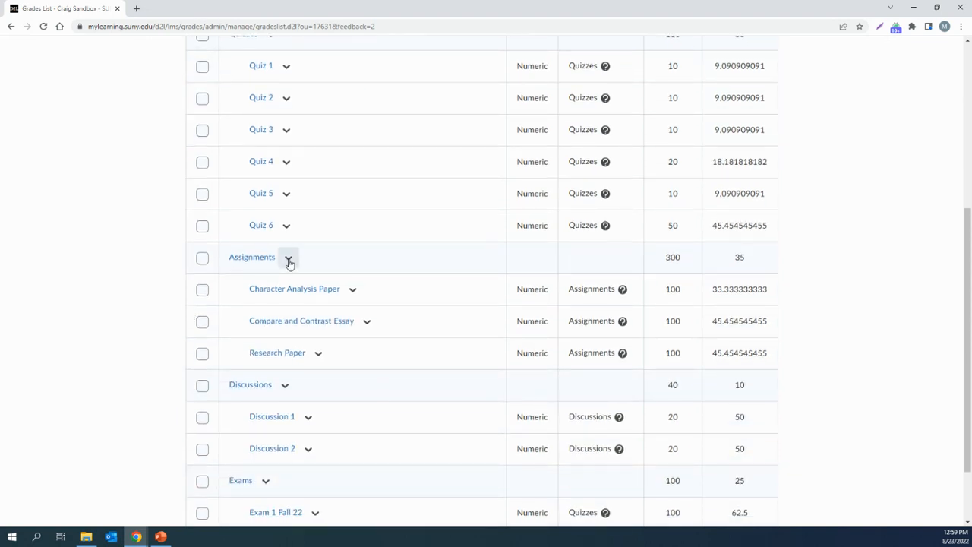
pyautogui.click(290, 265)
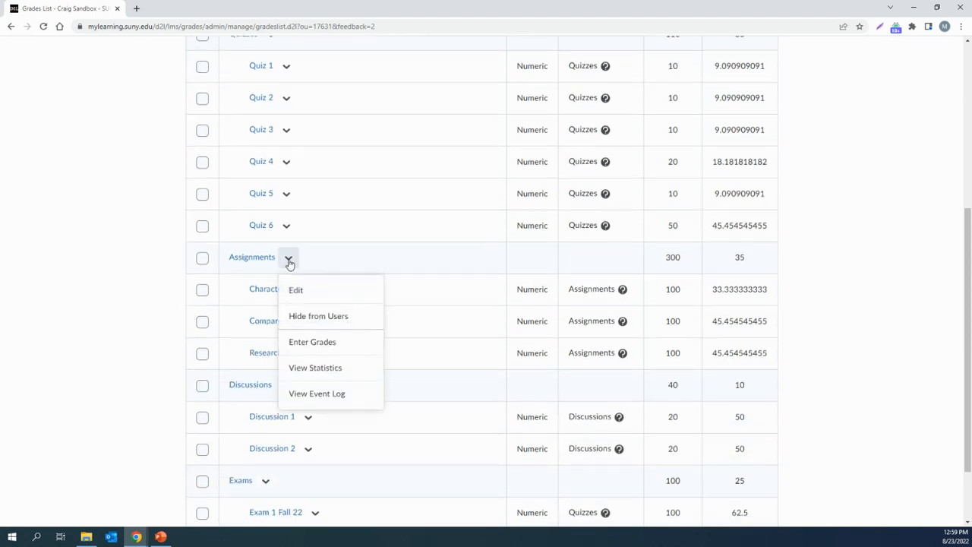
pyautogui.click(311, 295)
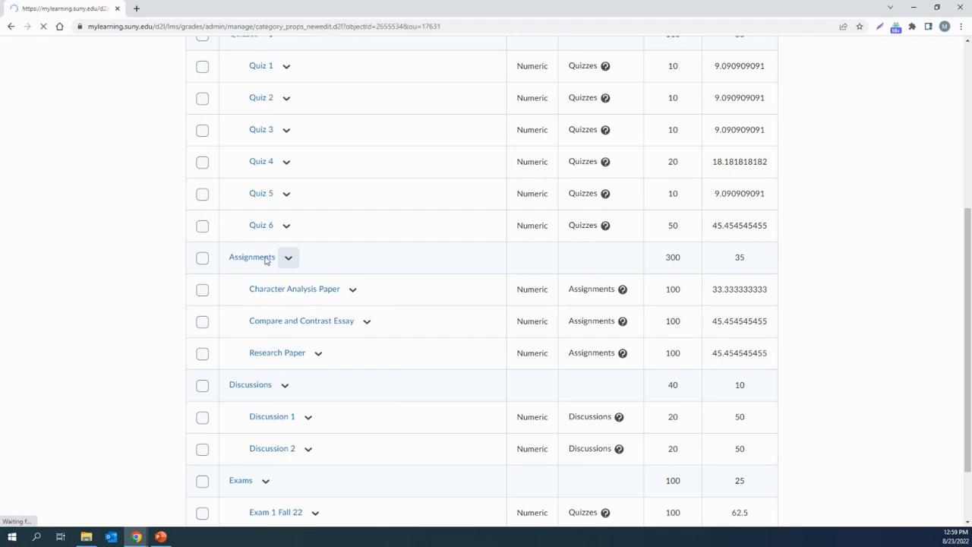
pyautogui.scroll(-2, 254, 282)
pyautogui.scroll(-1, 254, 282)
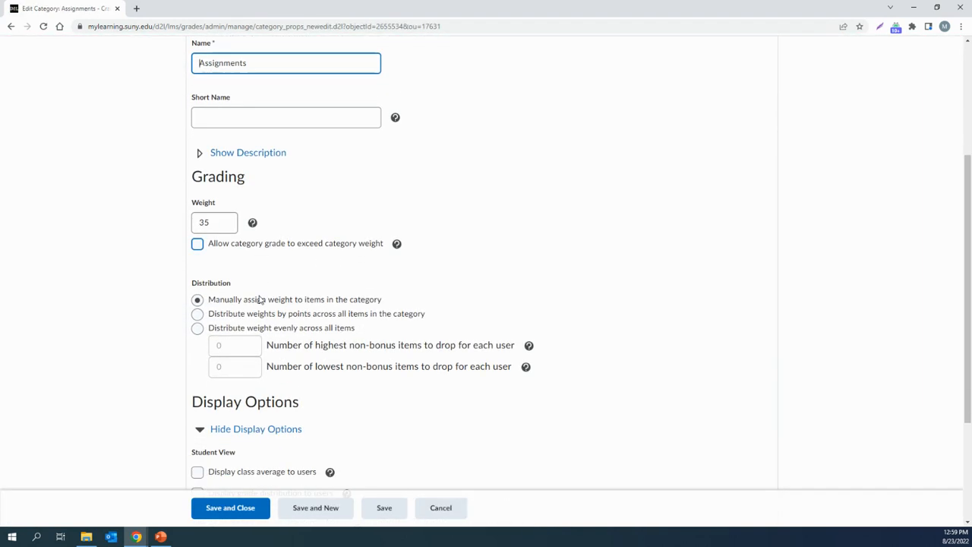
pyautogui.click(198, 327)
pyautogui.click(230, 508)
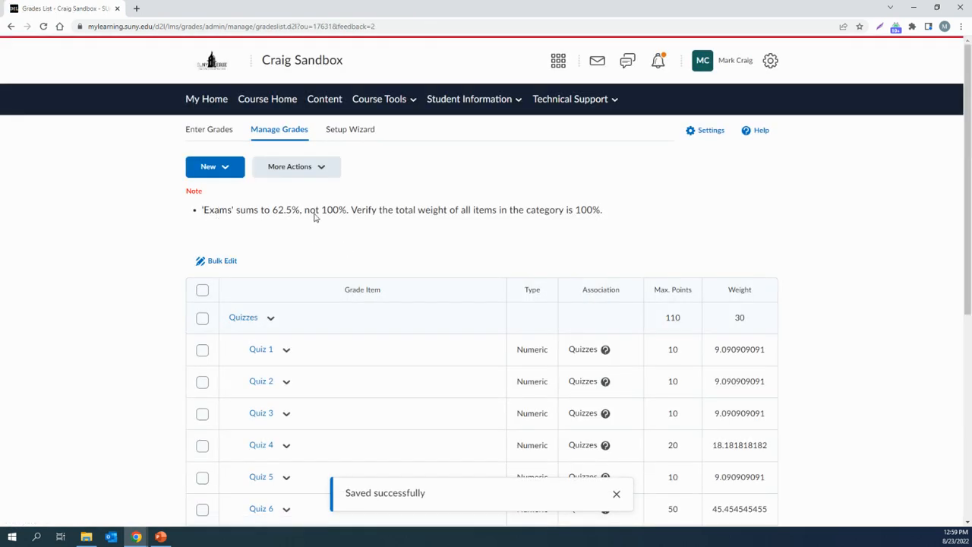
pyautogui.scroll(-3, 512, 253)
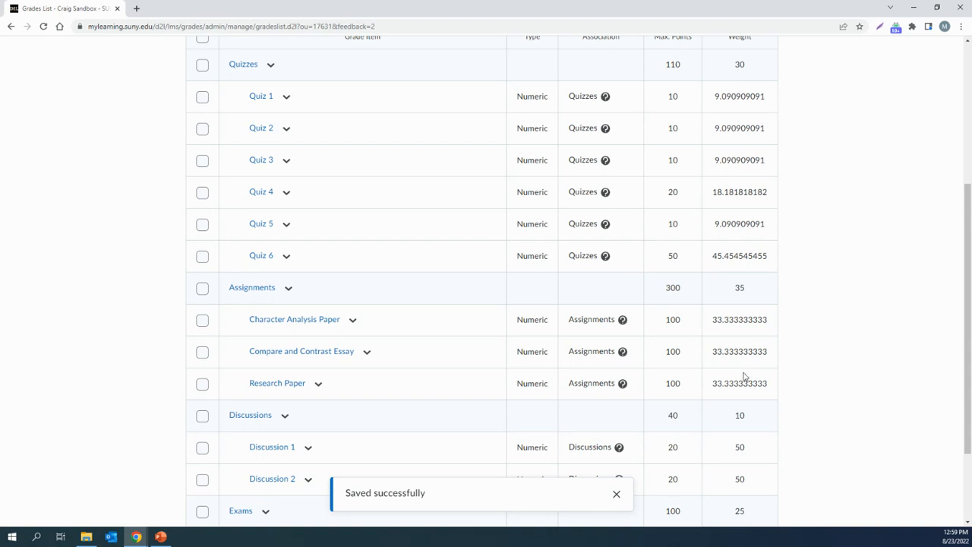
pyautogui.doubleClick(738, 290)
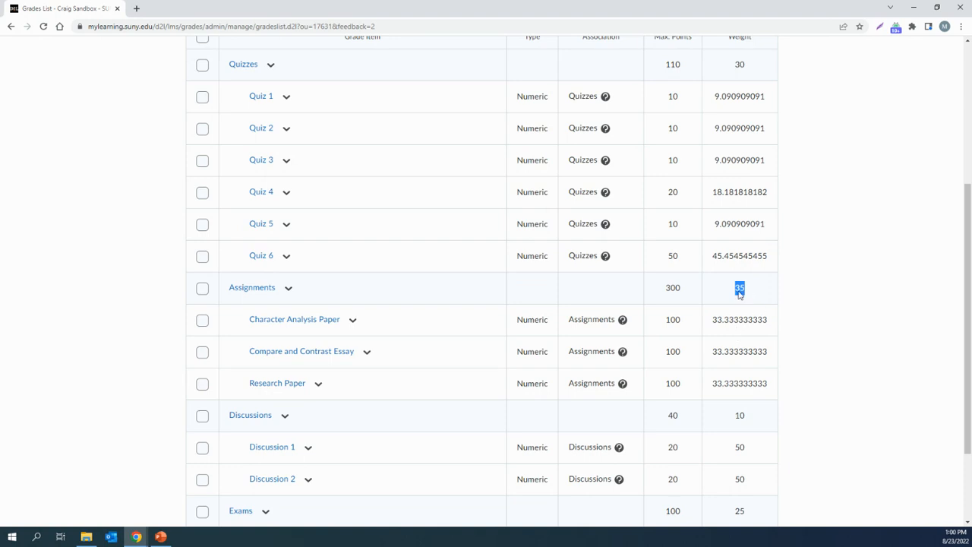
# Open the Discussions category to check its weight distribution setting, and save it without changes.
pyautogui.scroll(-3, 746, 293)
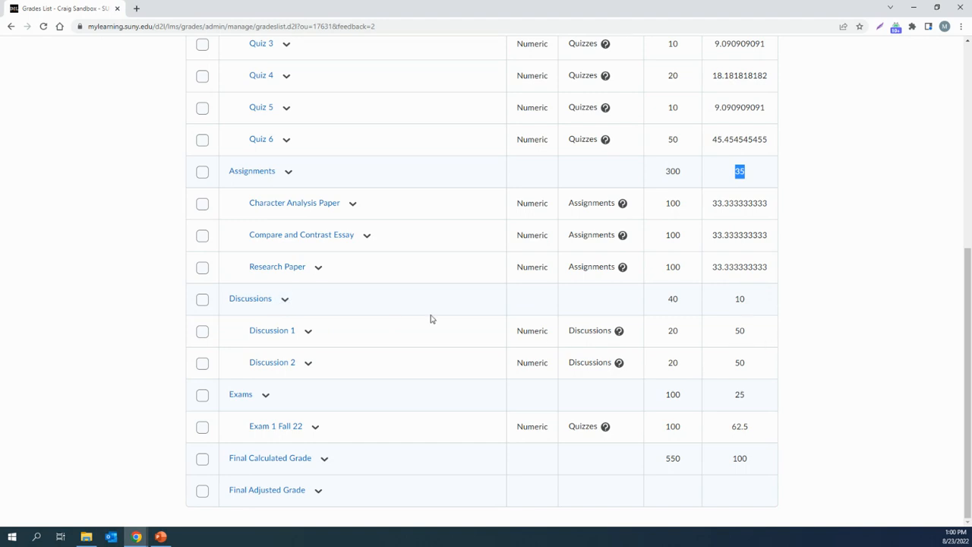
pyautogui.click(292, 302)
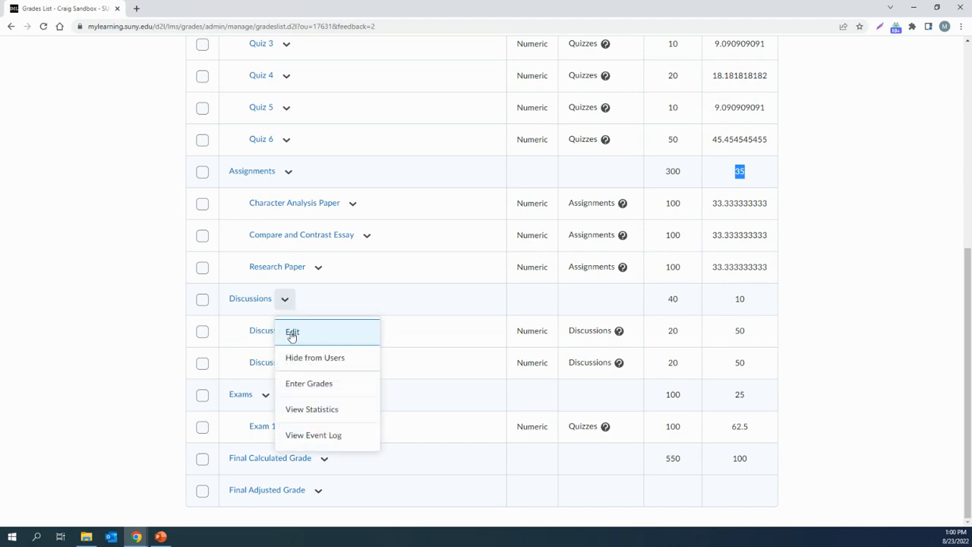
pyautogui.click(317, 341)
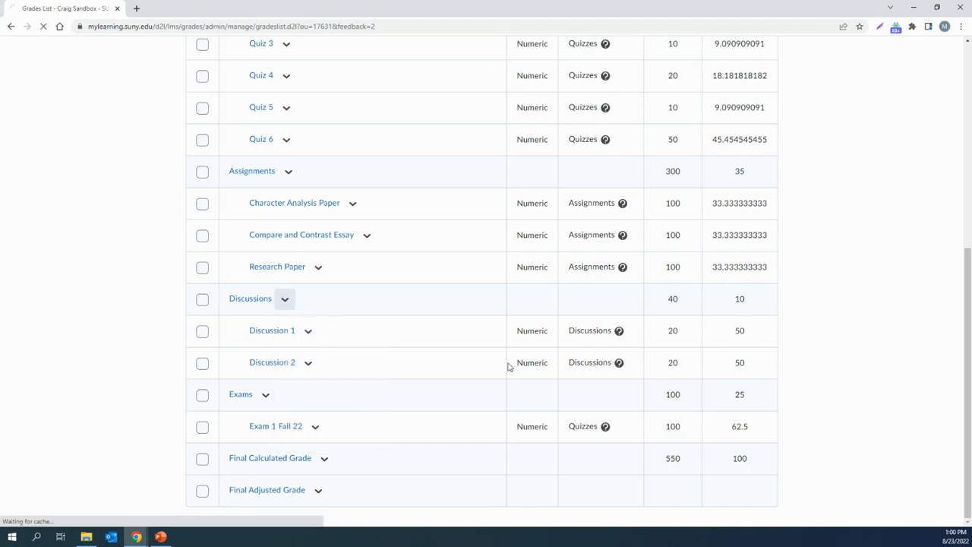
pyautogui.scroll(-3, 254, 255)
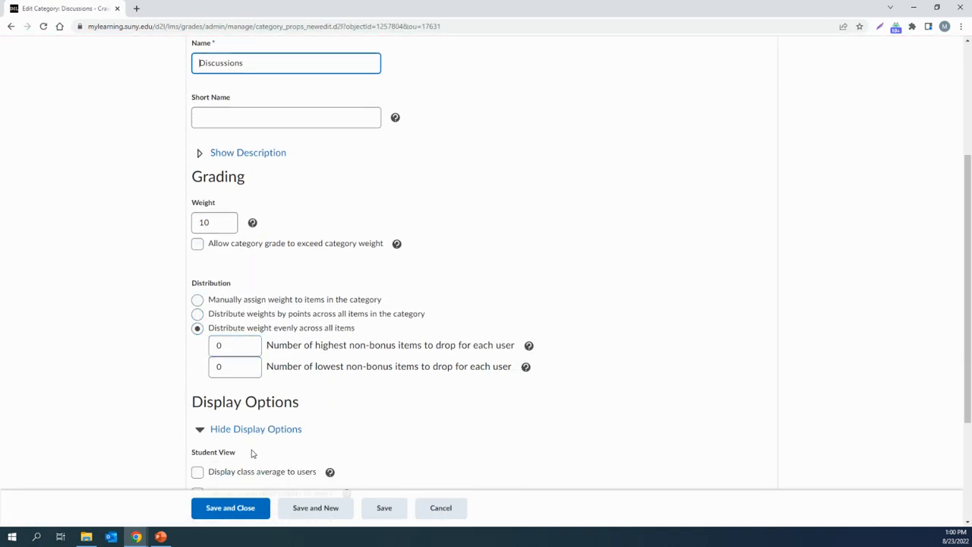
pyautogui.click(256, 509)
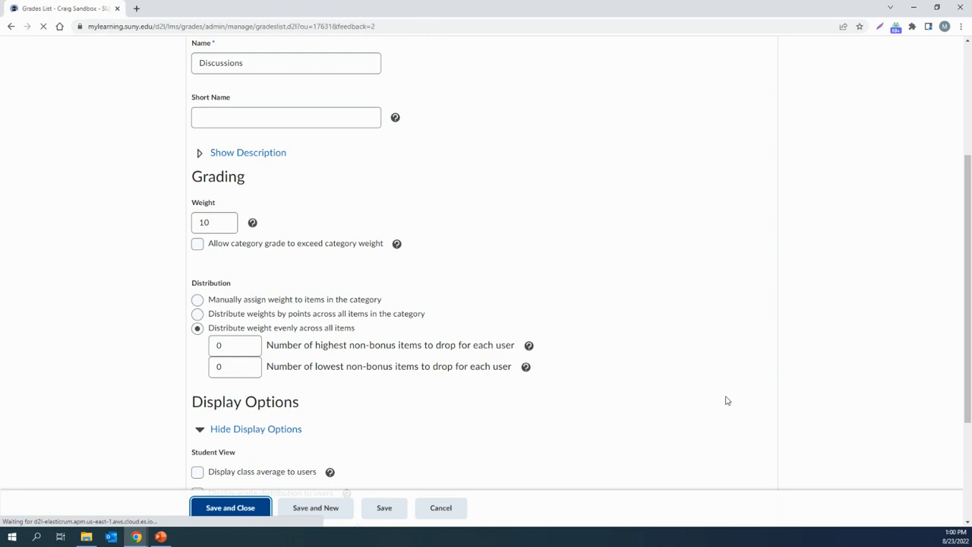
# Set the Exams category to distribute weight evenly across all items and save it.
pyautogui.scroll(-2, 800, 358)
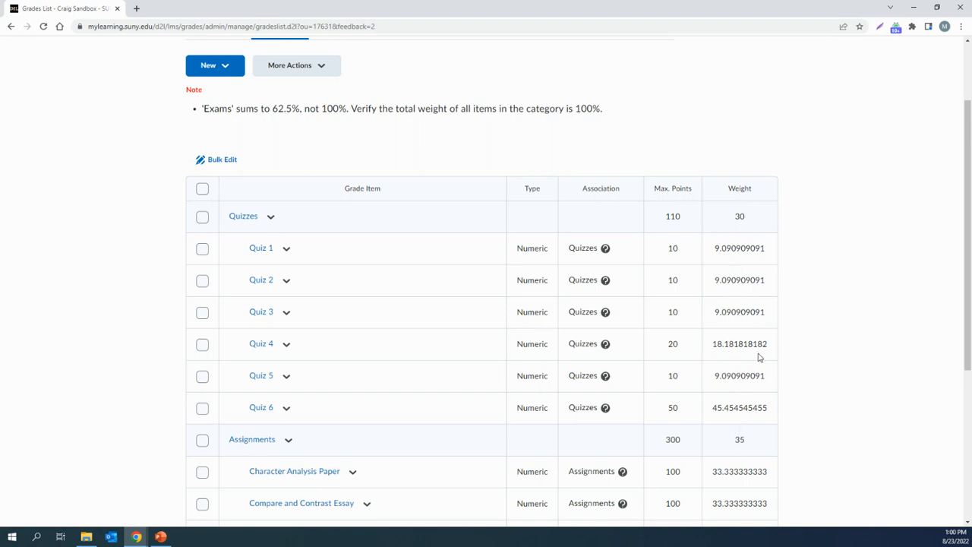
pyautogui.scroll(-4, 855, 308)
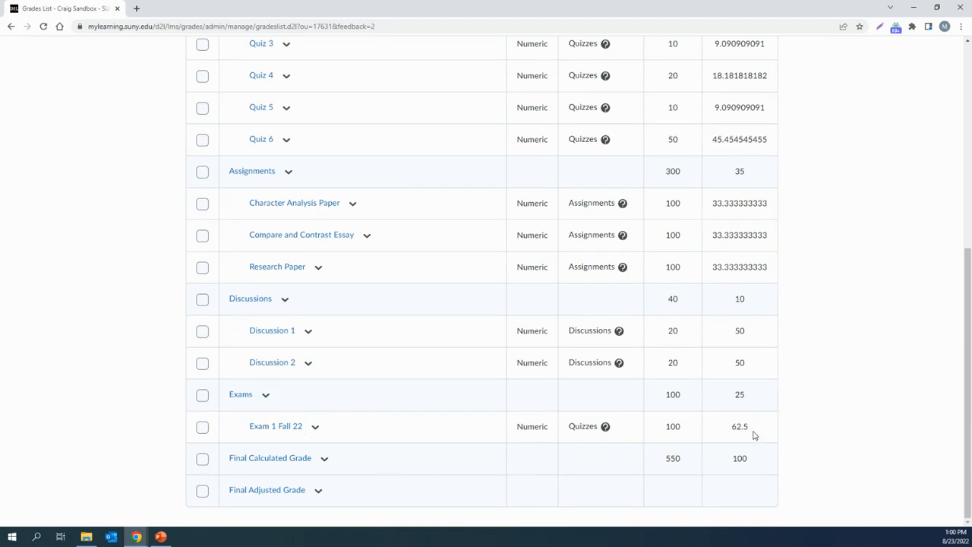
pyautogui.moveTo(752, 433); pyautogui.dragTo(733, 433)
pyautogui.click(266, 396)
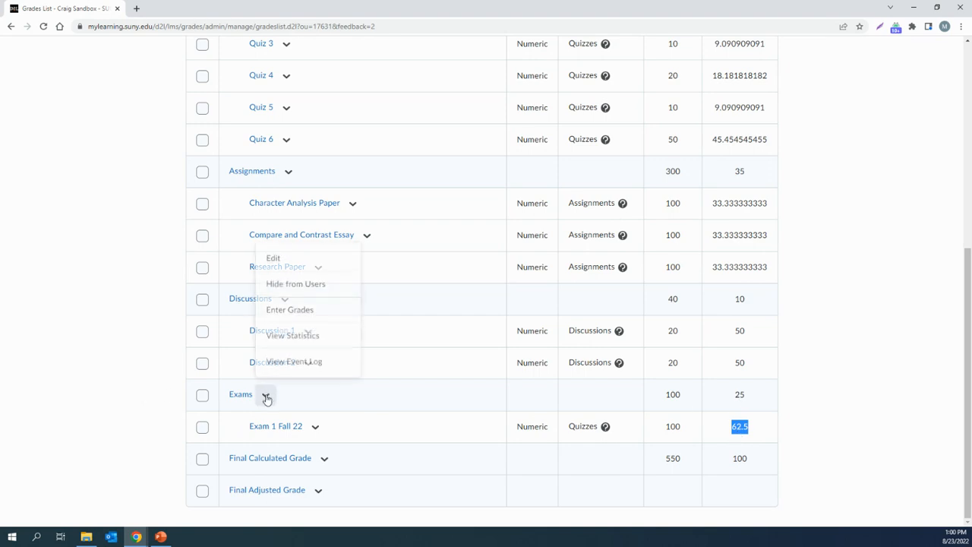
pyautogui.click(291, 259)
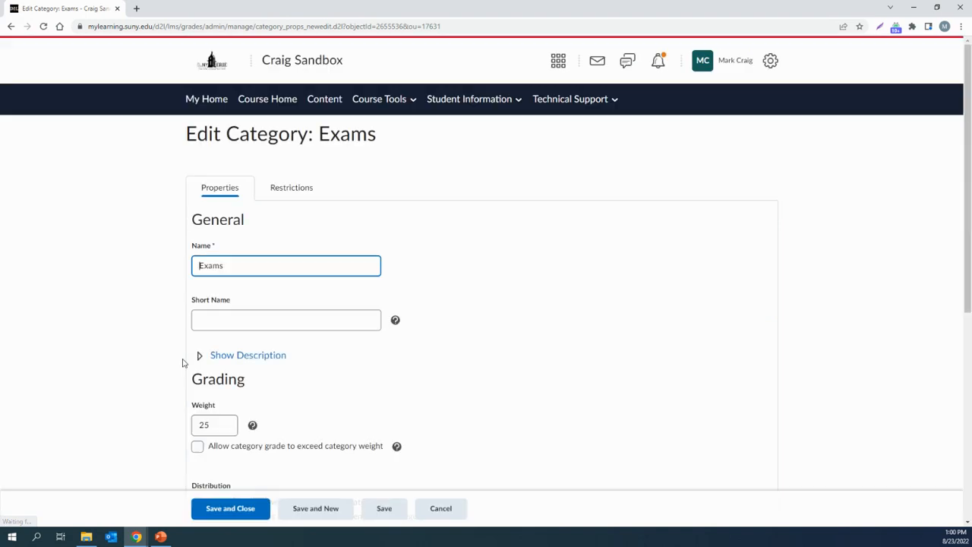
pyautogui.scroll(-3, 183, 362)
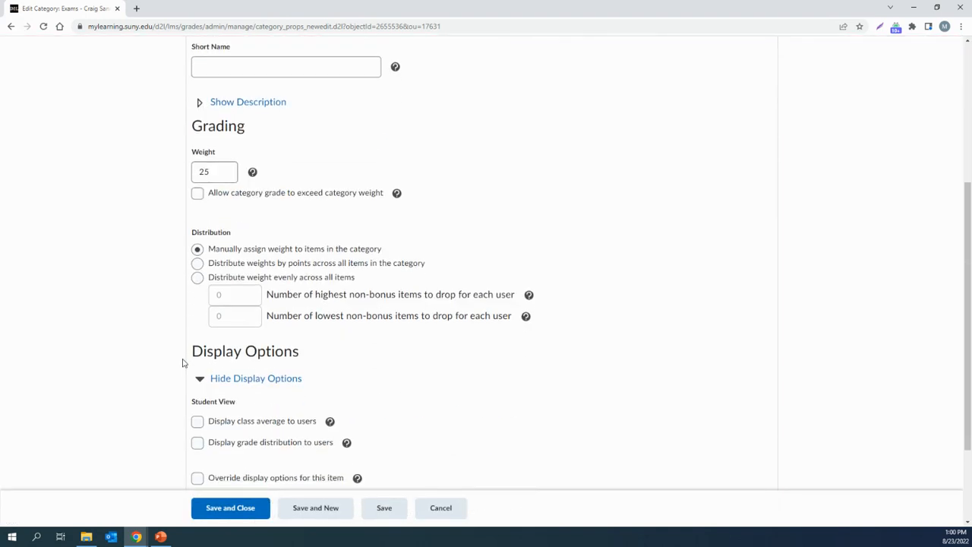
pyautogui.click(197, 278)
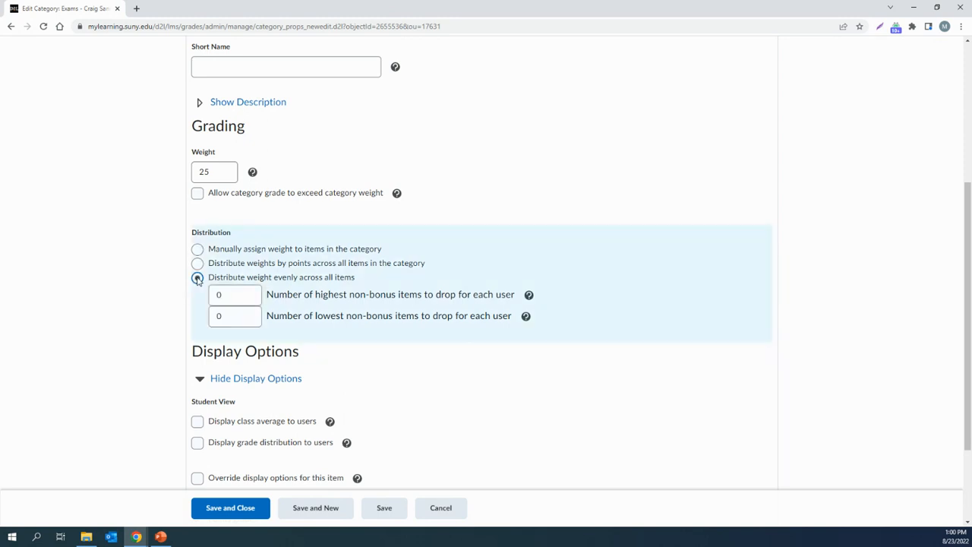
pyautogui.click(256, 509)
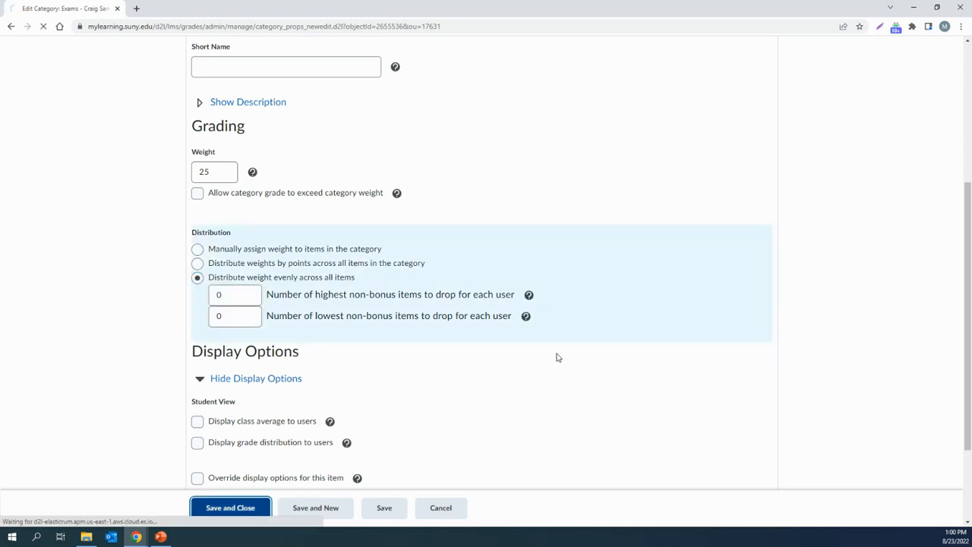
# Examine the exam's weight, the final calculated grade's weight and the whole grades list for remaining category sum notes.
pyautogui.scroll(-5, 677, 331)
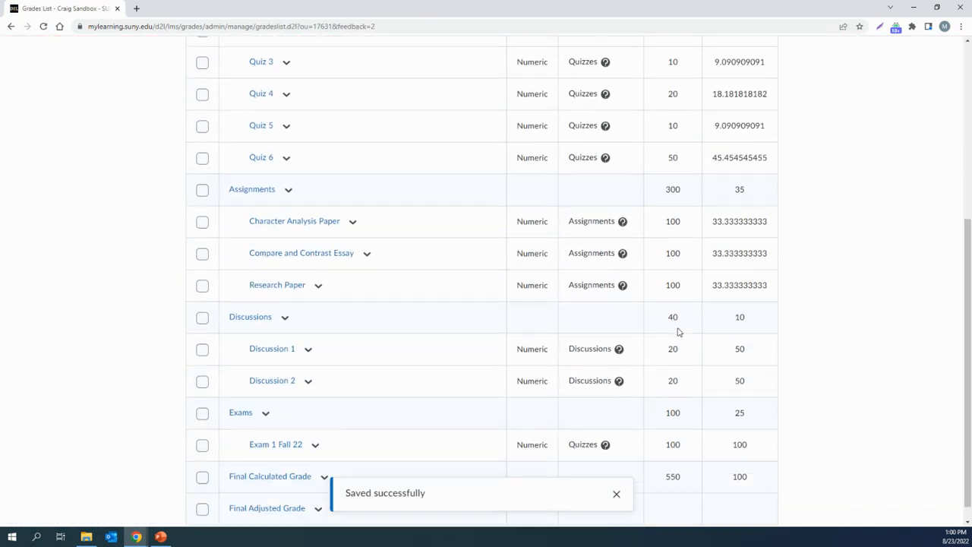
pyautogui.moveTo(757, 435); pyautogui.dragTo(727, 436)
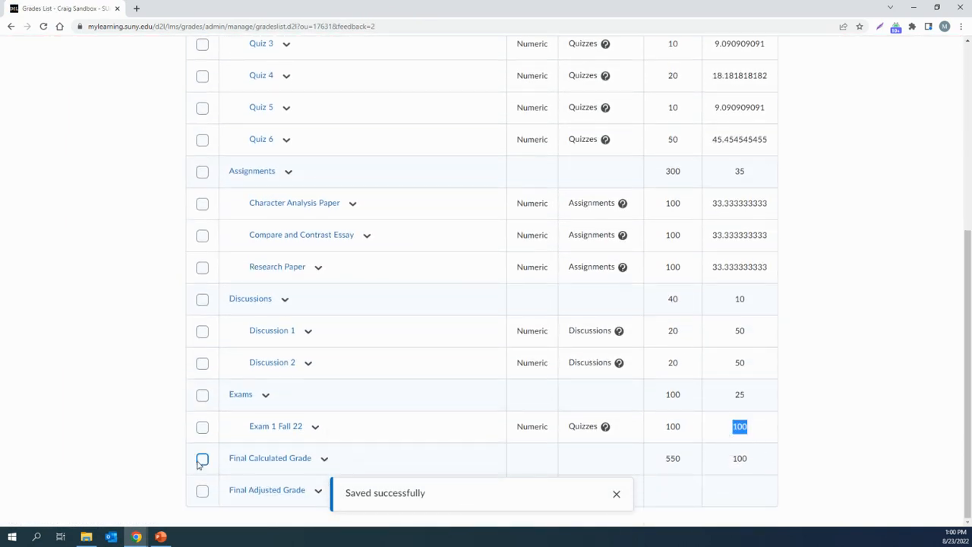
pyautogui.click(742, 430)
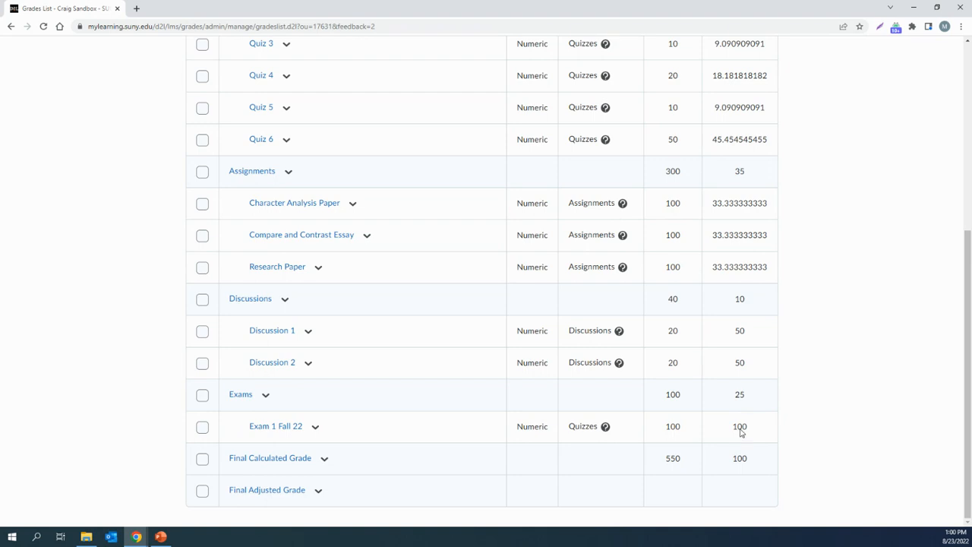
pyautogui.moveTo(752, 460); pyautogui.dragTo(730, 470)
pyautogui.click(742, 471)
pyautogui.scroll(5, 517, 473)
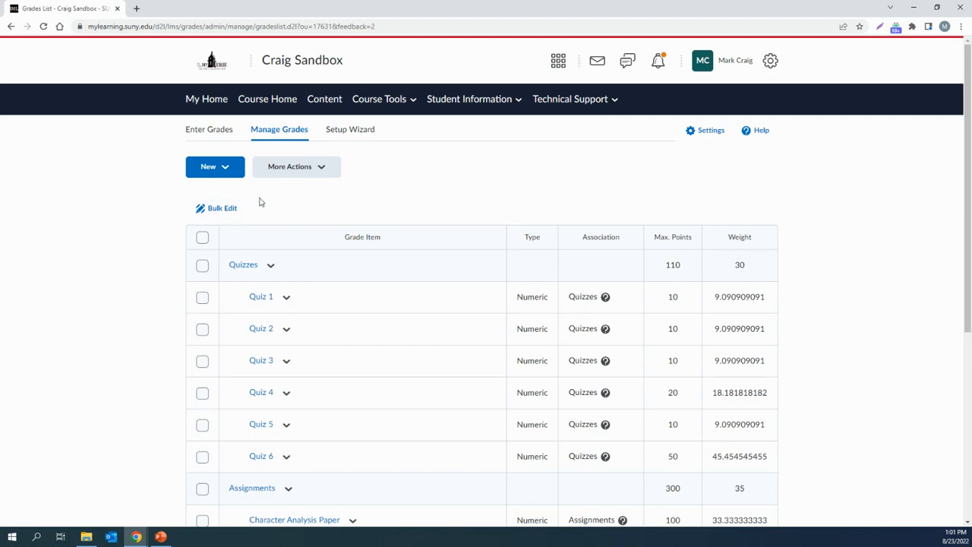
pyautogui.scroll(-3, 866, 357)
pyautogui.scroll(-2, 869, 357)
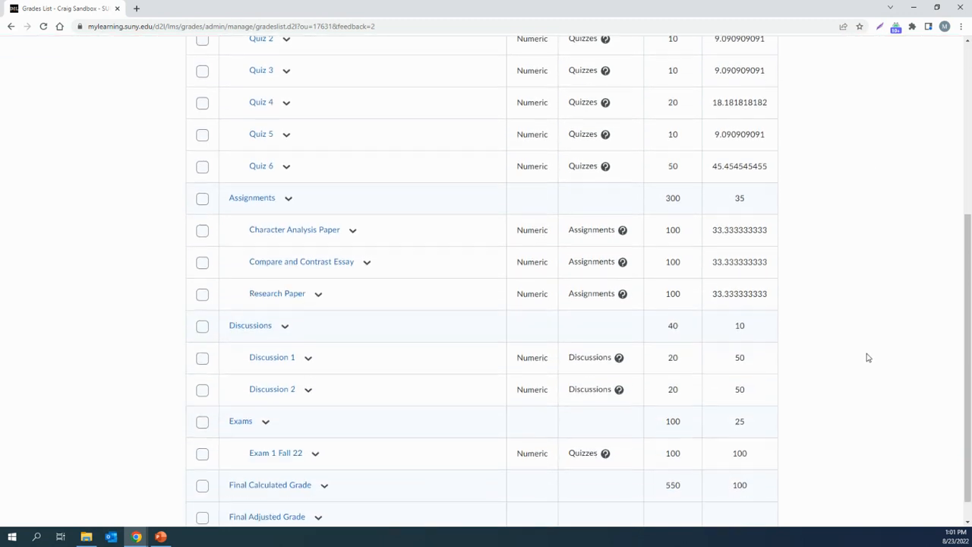